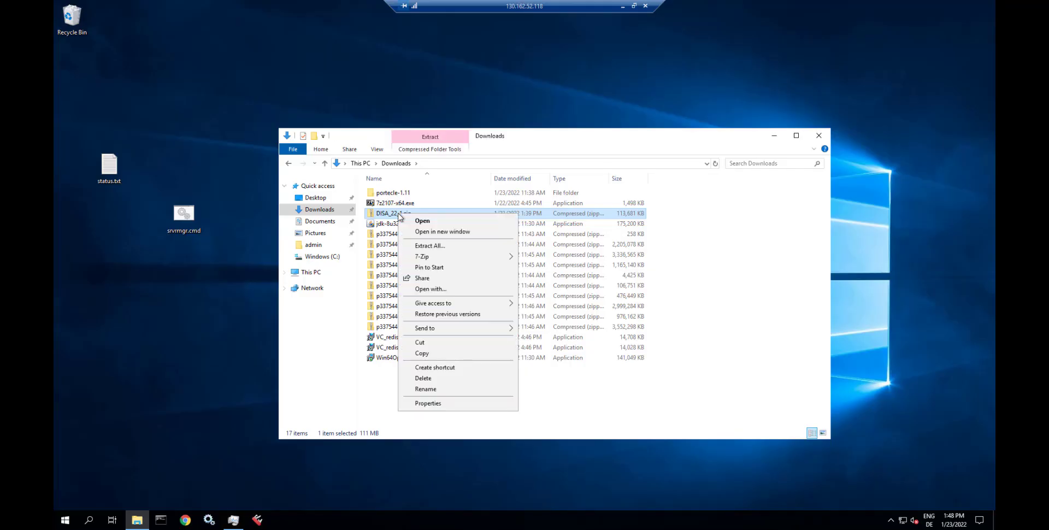
Step: Extract DISA_22_1.zip with 7-Zip into its own DISA_22_1 folder and open that folder
{"action": "mouse_move", "coordinate": [451, 259]}
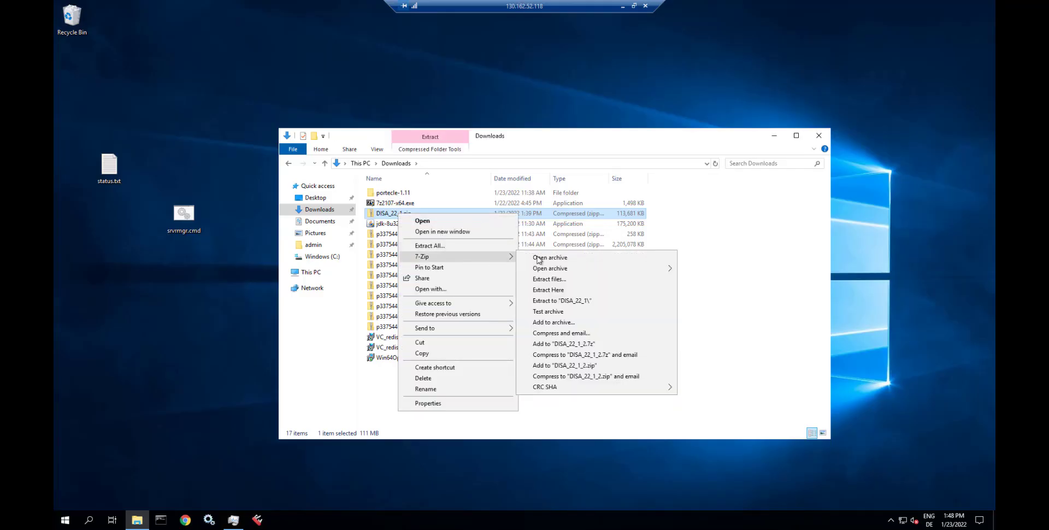
{"action": "left_click", "coordinate": [556, 300]}
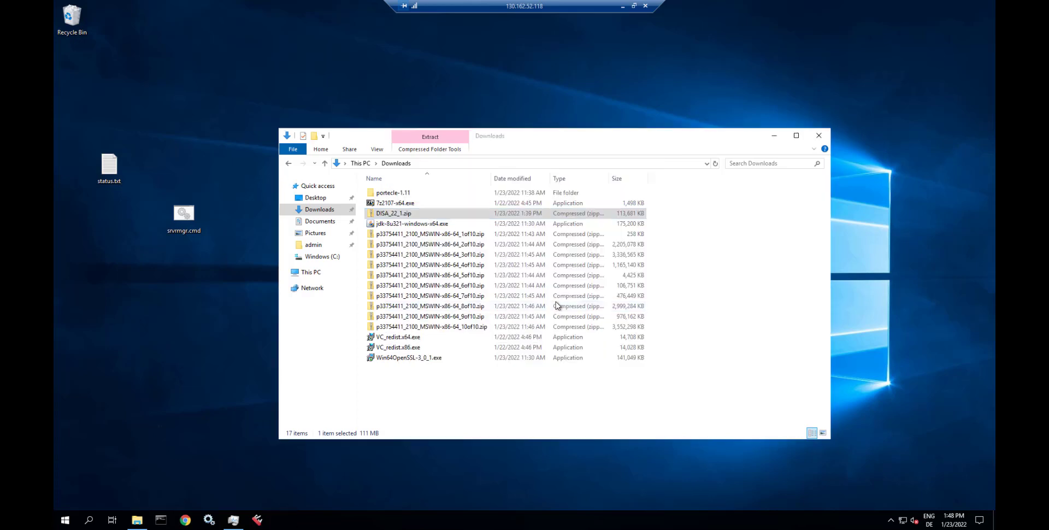
{"action": "left_click", "coordinate": [388, 369]}
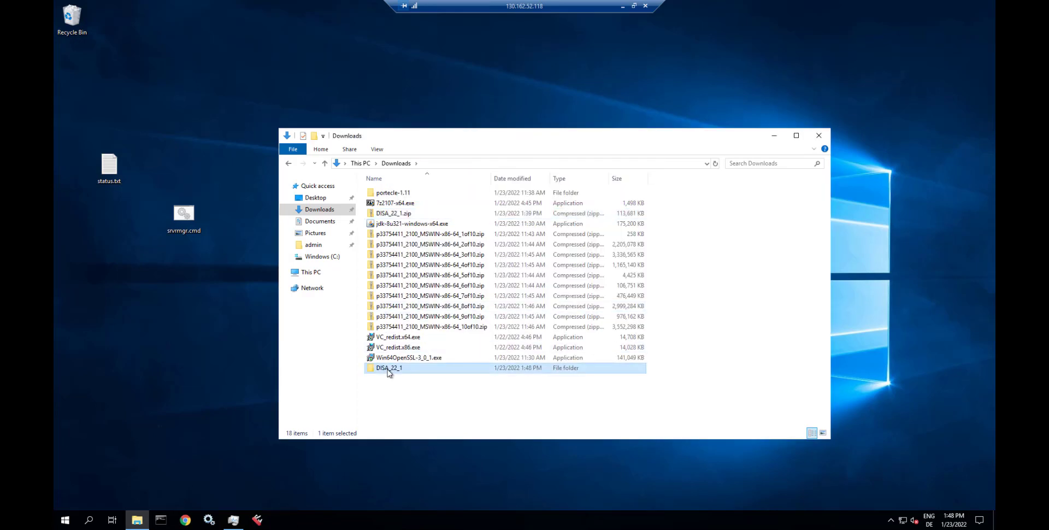
{"action": "double_click", "coordinate": [388, 369]}
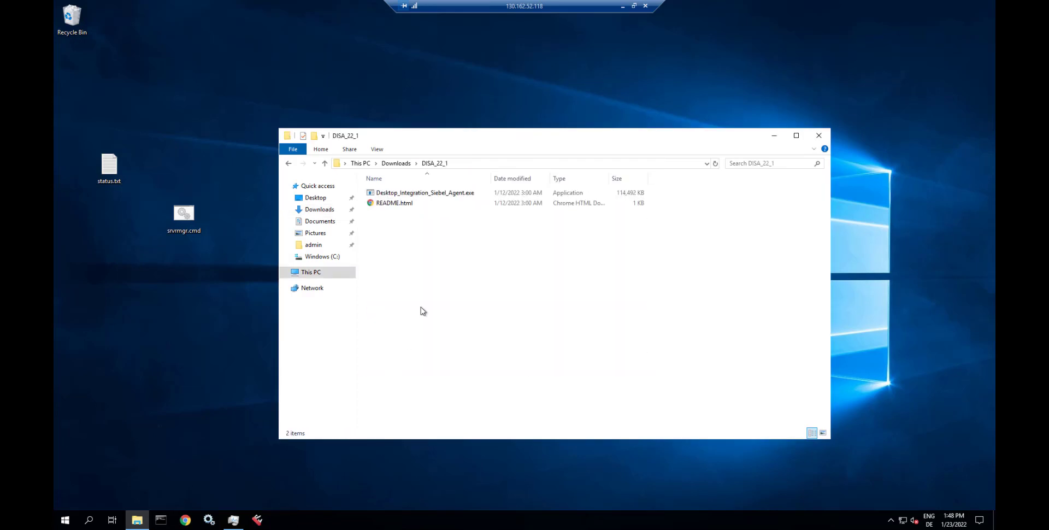
Step: Launch the Desktop_Integration_Siebel_Agent.exe installer and allow it to make changes to the device
{"action": "right_click", "coordinate": [410, 194]}
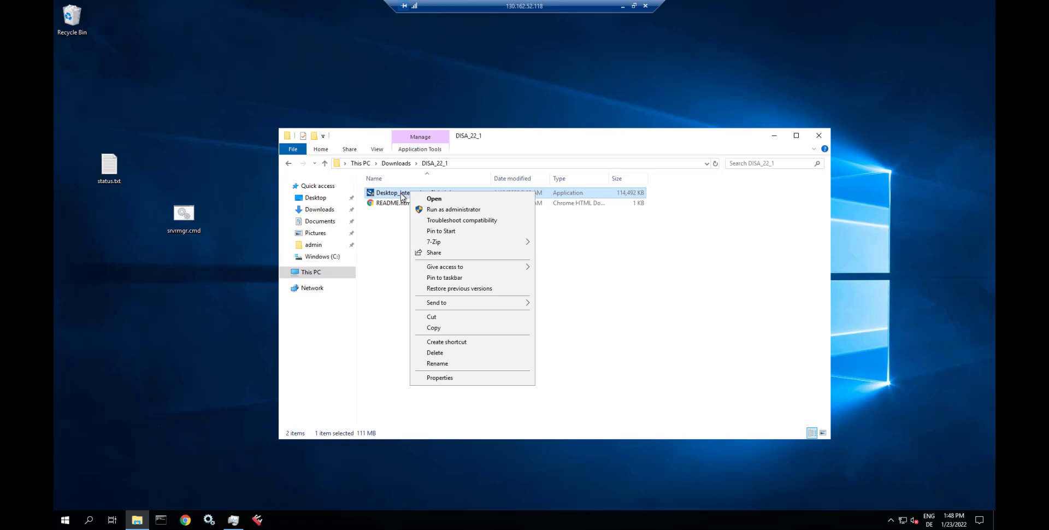
{"action": "key", "text": "Return"}
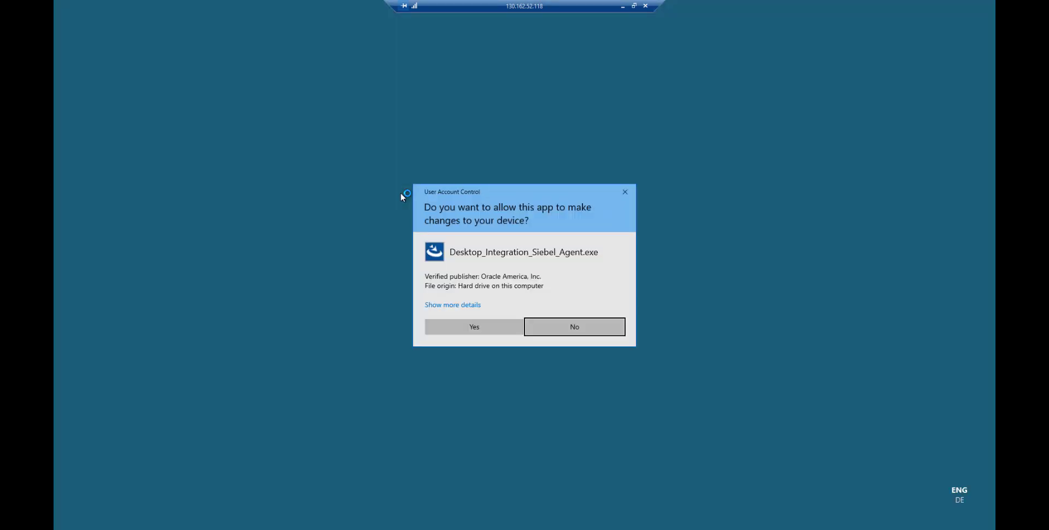
{"action": "left_click", "coordinate": [474, 327]}
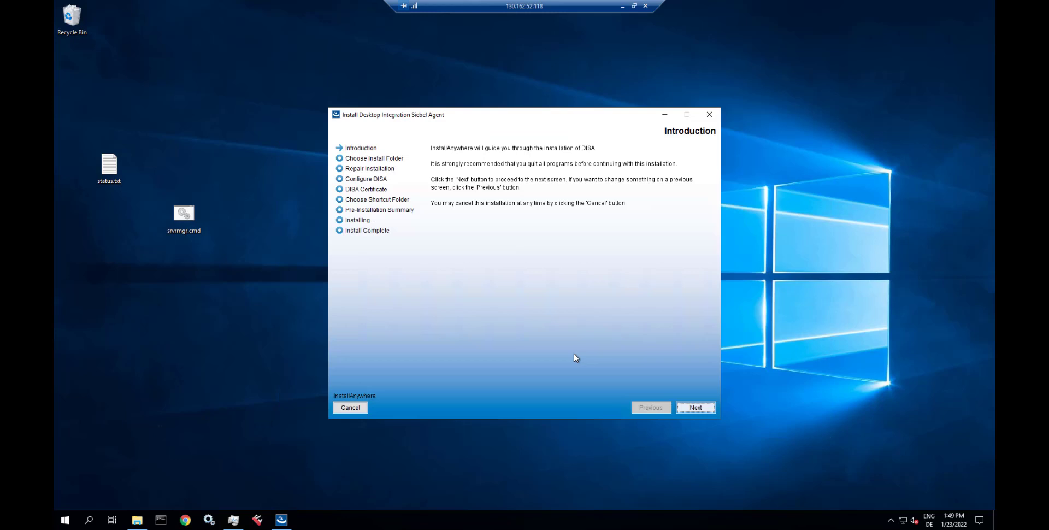
Step: Accept C:\DISA as the install folder and set the allowlist to siebel22;siebel22.company.com;localhost, keeping port 18443
{"action": "left_click", "coordinate": [694, 411]}
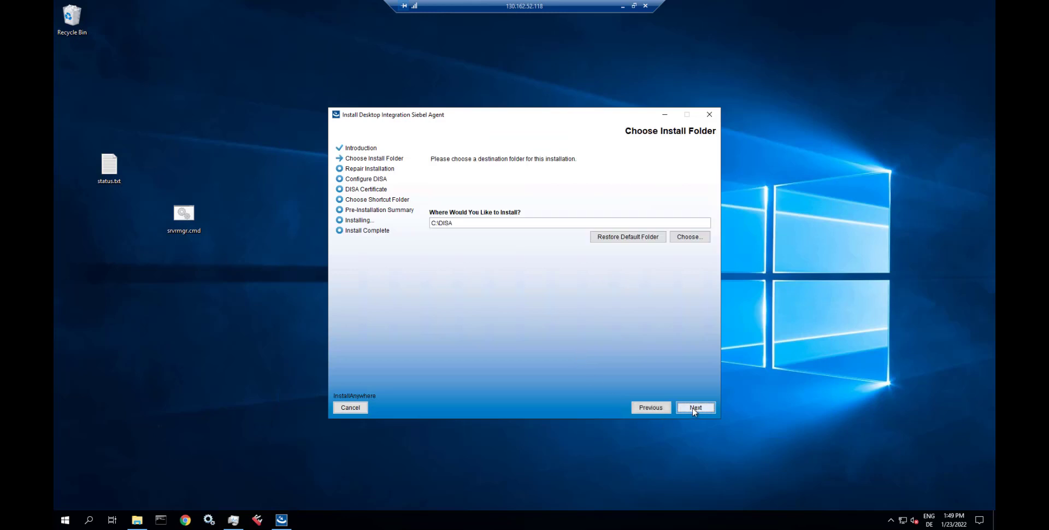
{"action": "left_click", "coordinate": [695, 409]}
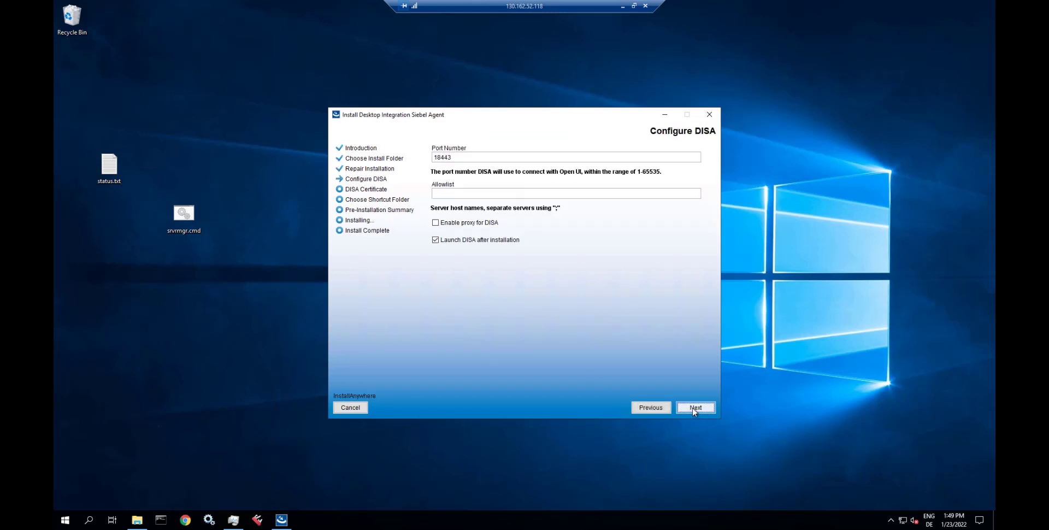
{"action": "left_click", "coordinate": [480, 192]}
{"action": "type", "text": "siebel22;siebel22.company.com;localhost"}
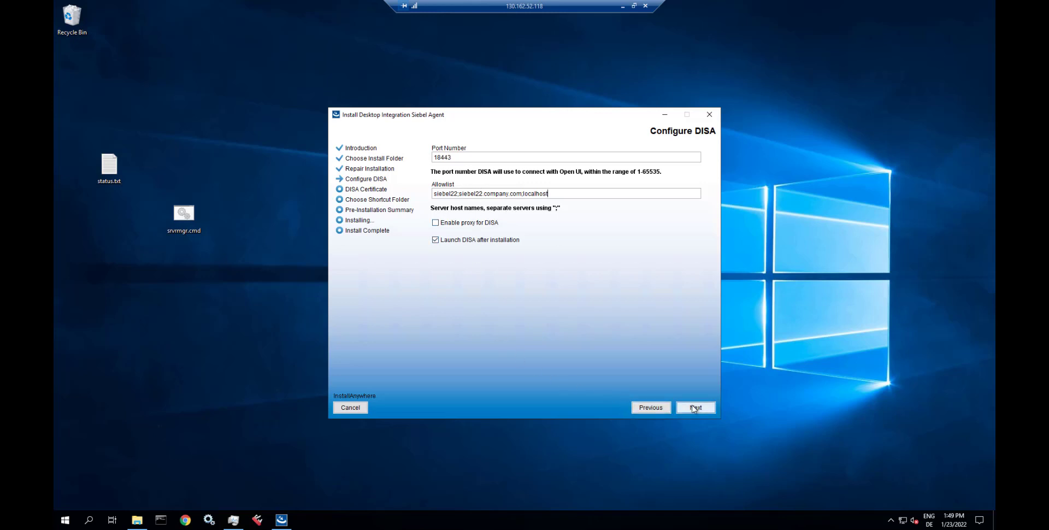
{"action": "left_click", "coordinate": [694, 407]}
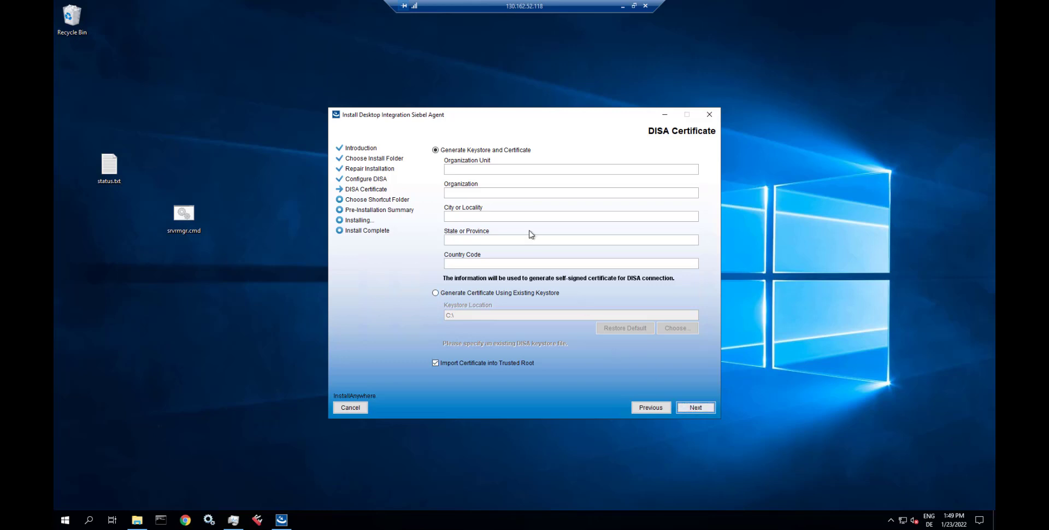
Step: Fill in the certificate details with organization unit siebel, organization siebel, city Redwood, state CA and country code USA
{"action": "left_click", "coordinate": [478, 169]}
{"action": "type", "text": "sie"}
{"action": "type", "text": "siebe"}
{"action": "type", "text": "Redwood"}
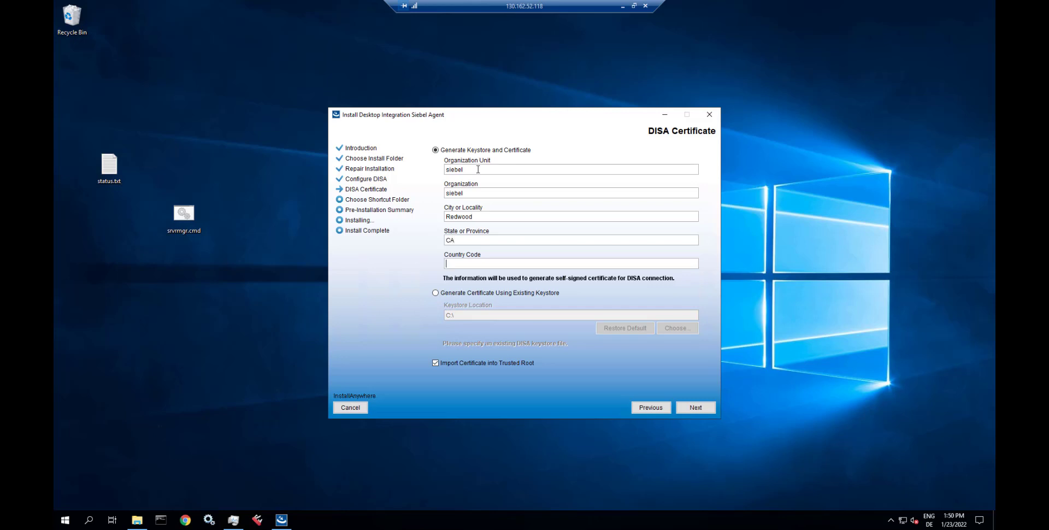
{"action": "type", "text": "USA"}
{"action": "left_click", "coordinate": [696, 408]}
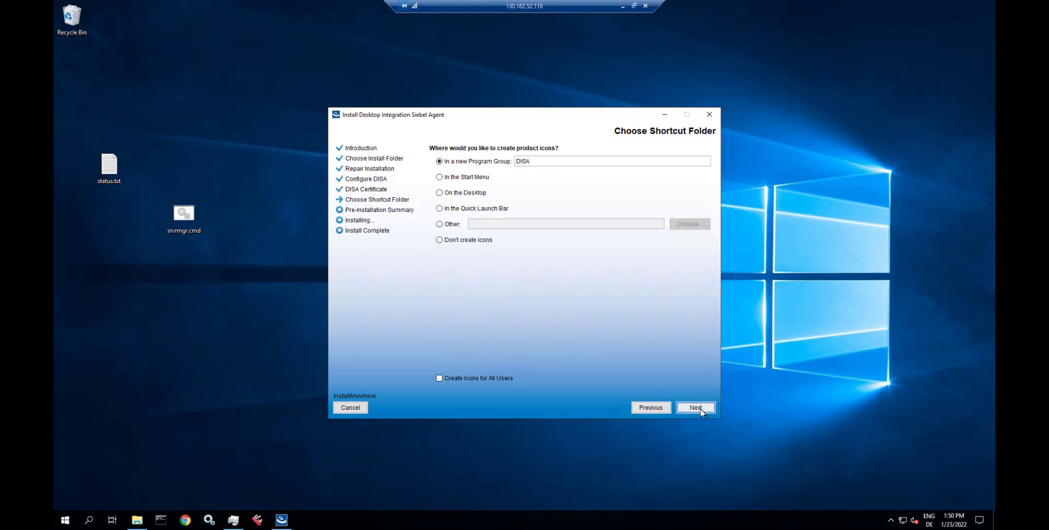
Step: Install DISA with its icons in a new program group named DISA and finish the installer
{"action": "left_click", "coordinate": [699, 408]}
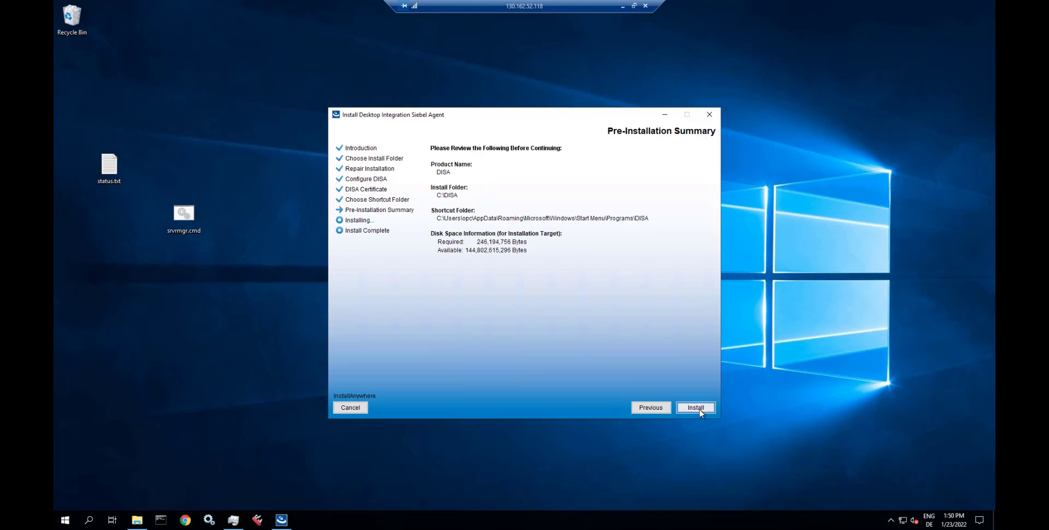
{"action": "left_click", "coordinate": [696, 407]}
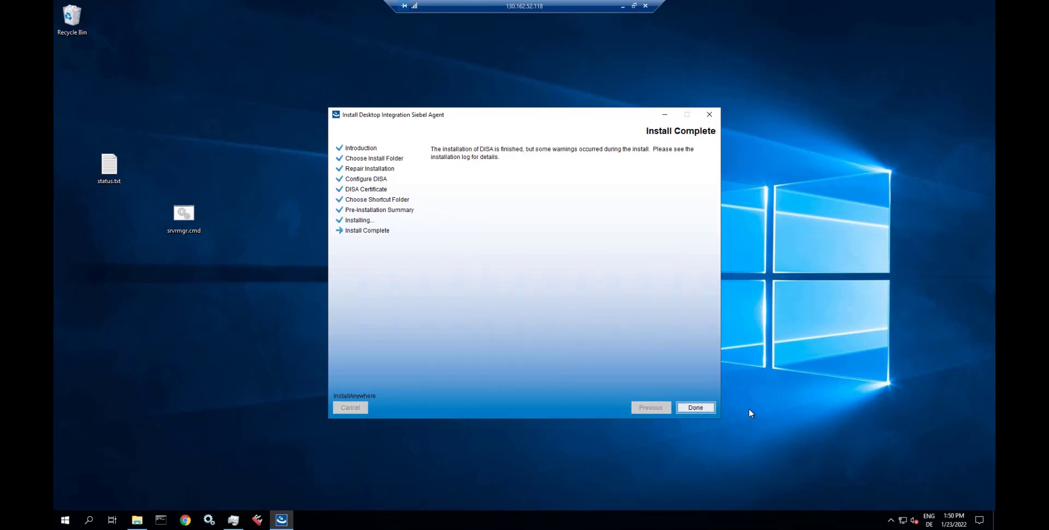
{"action": "left_click", "coordinate": [697, 408]}
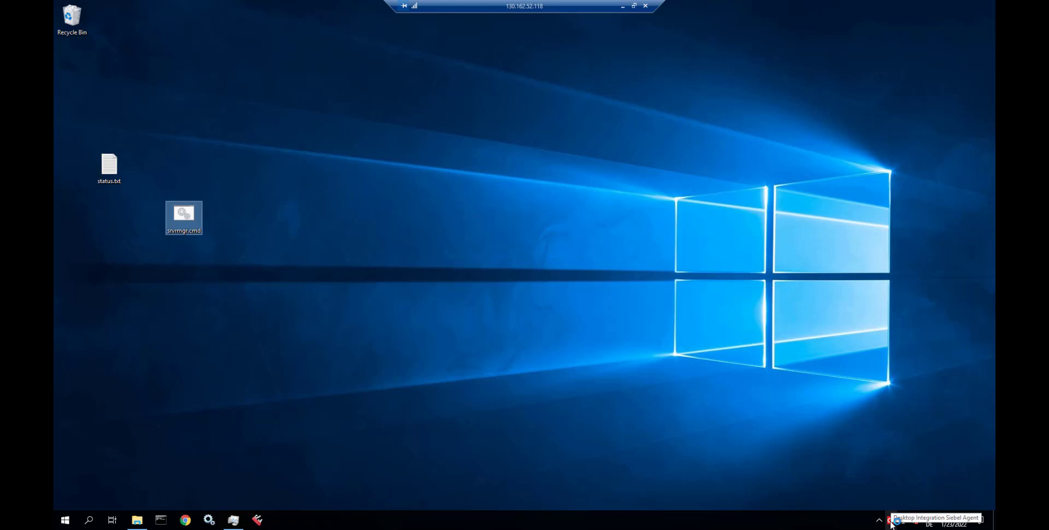
Step: Check the version of the running Desktop Integration Siebel Agent from its notification area entry
{"action": "right_click", "coordinate": [890, 521]}
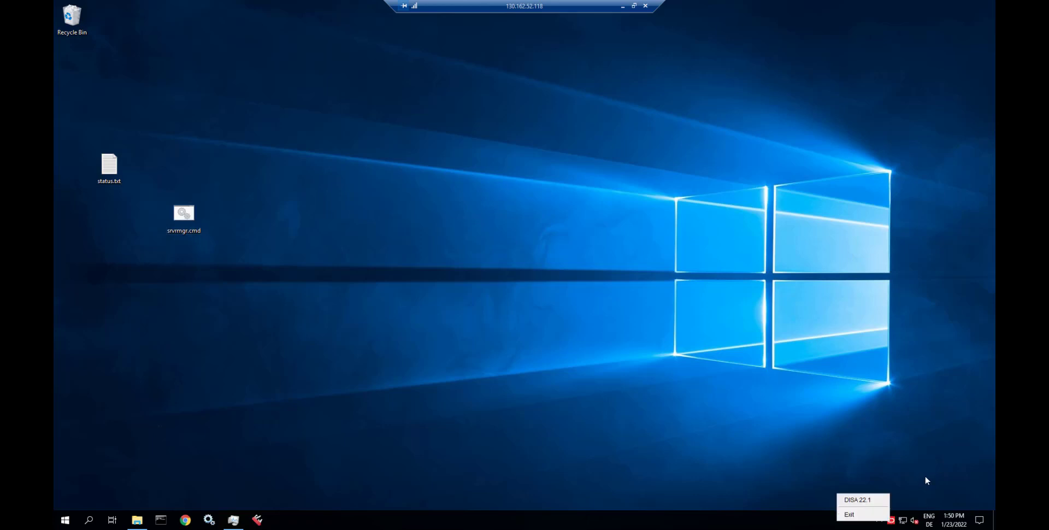
{"action": "left_click", "coordinate": [860, 501]}
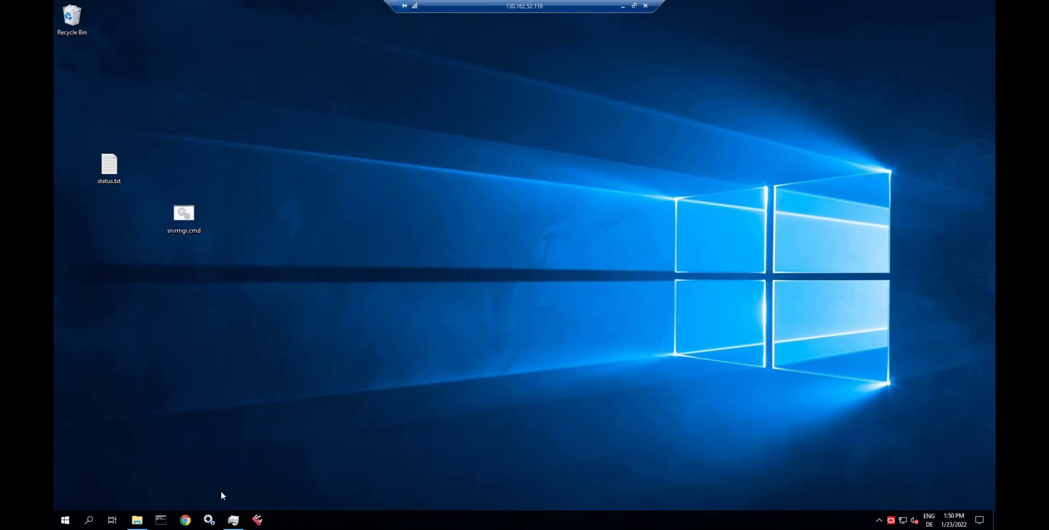
{"action": "left_click", "coordinate": [185, 520]}
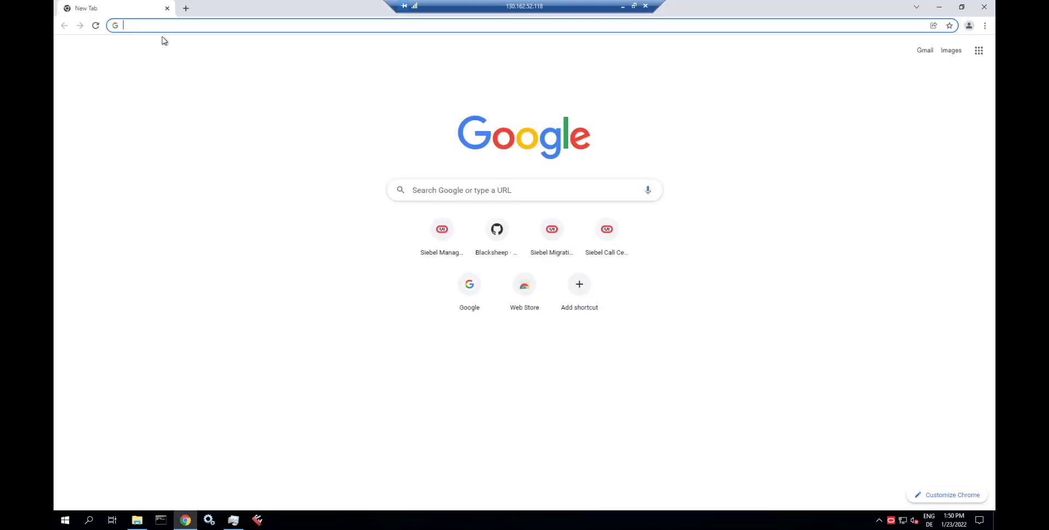
{"action": "type", "text": "h"}
{"action": "key", "text": "BackSpace"}
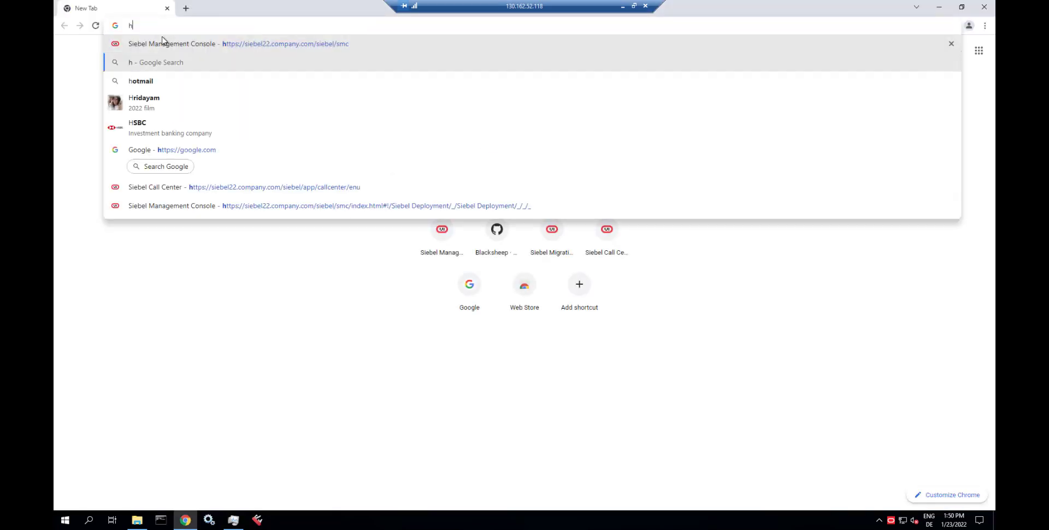
{"action": "key", "text": "Up"}
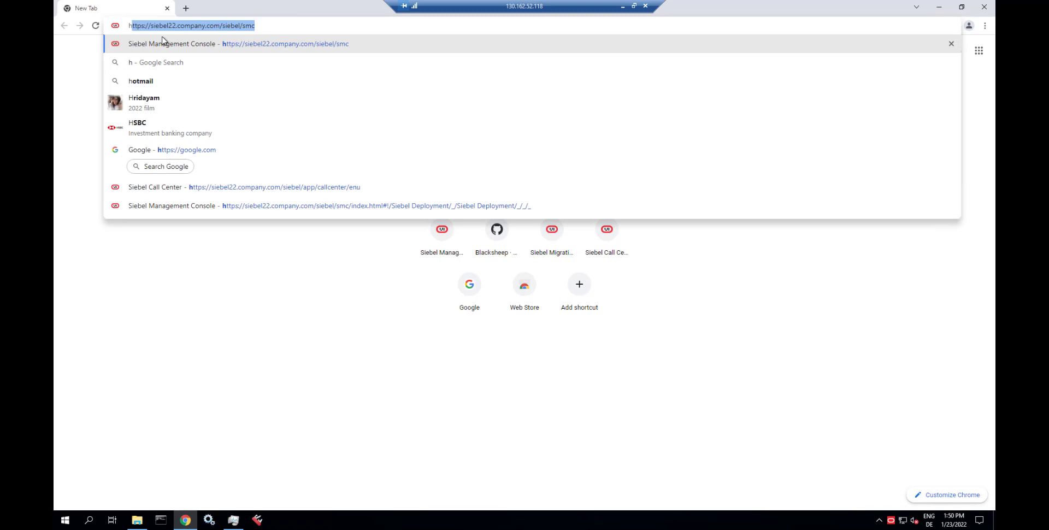
{"action": "key", "text": "End"}
{"action": "key", "text": "BackSpace"}
{"action": "key", "text": "BackSpace"}
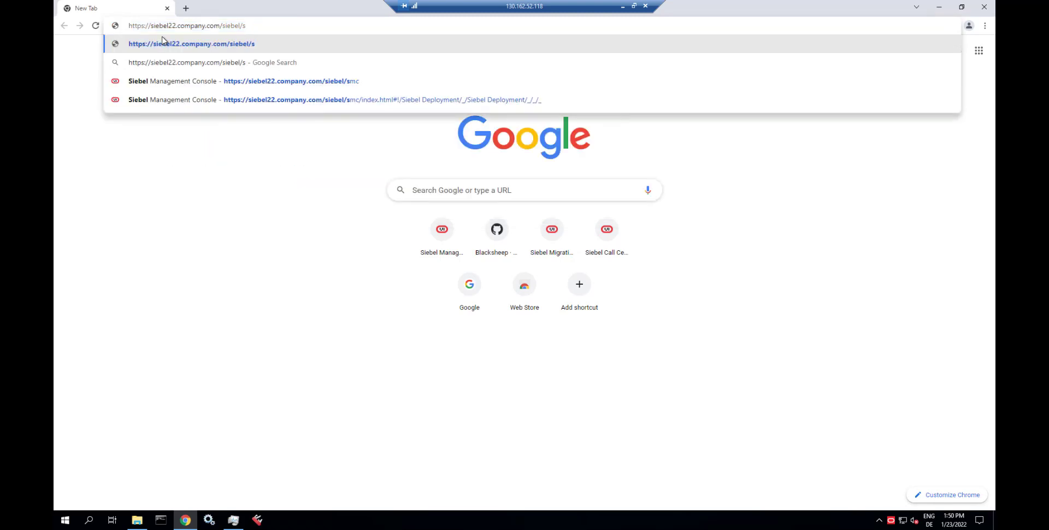
{"action": "key", "text": "BackSpace"}
{"action": "type", "text": "app"}
{"action": "key", "text": "Down"}
{"action": "key", "text": "Down"}
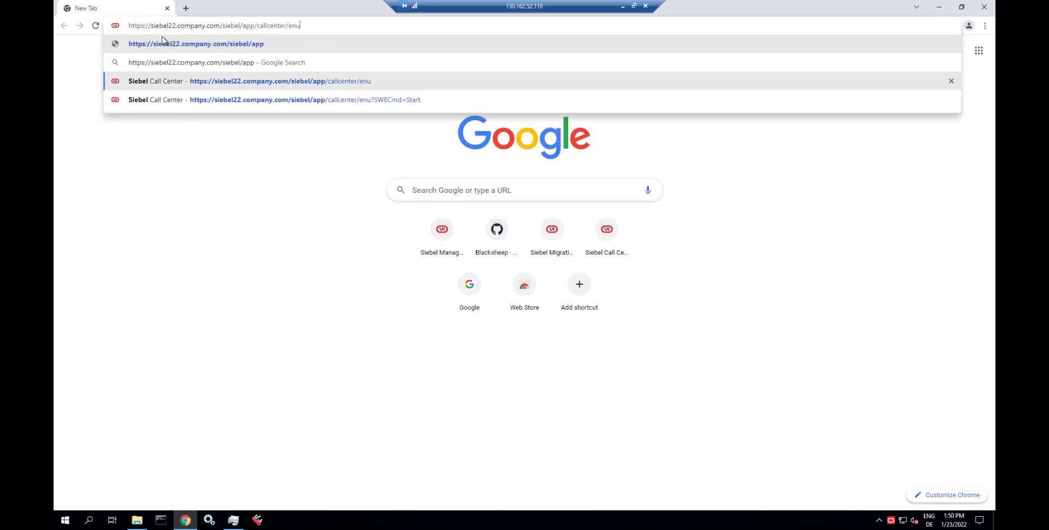
{"action": "key", "text": "Return"}
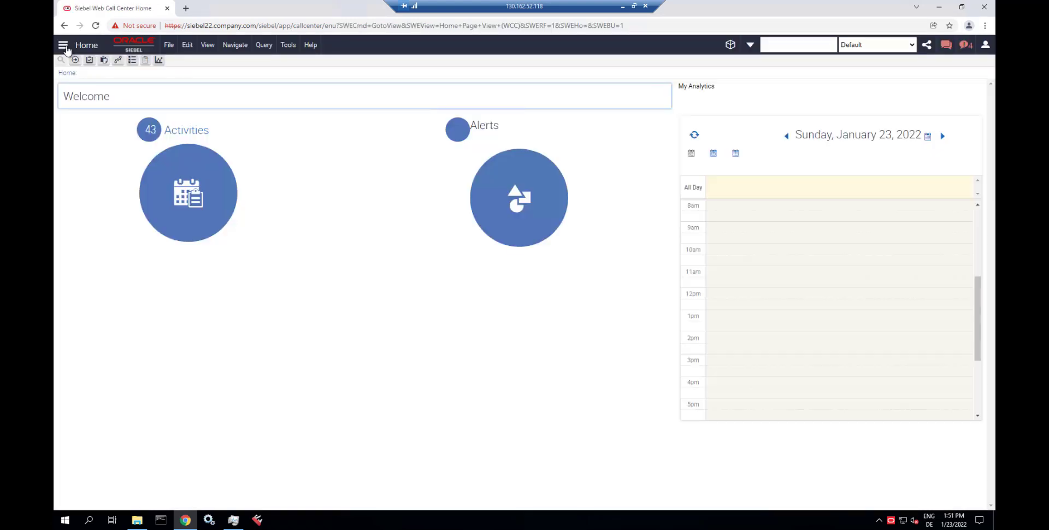
Step: Open the AG Edwards & Sons account from the My Accounts list
{"action": "left_click", "coordinate": [63, 45]}
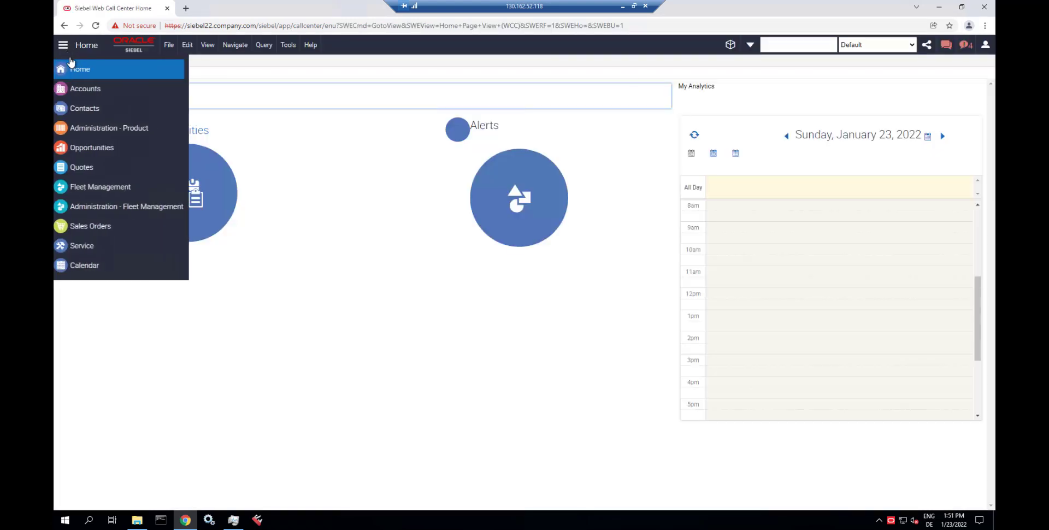
{"action": "left_click", "coordinate": [89, 89]}
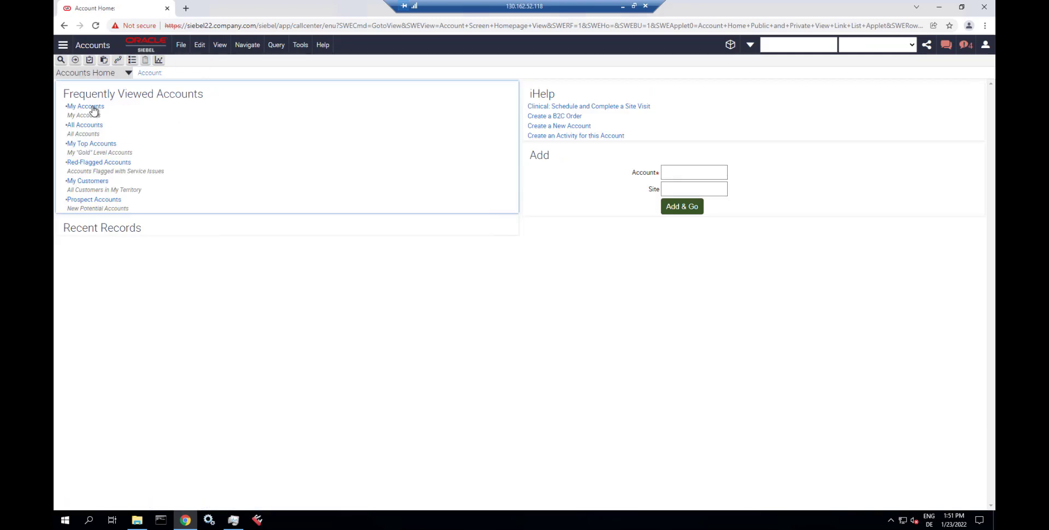
{"action": "left_click", "coordinate": [93, 108]}
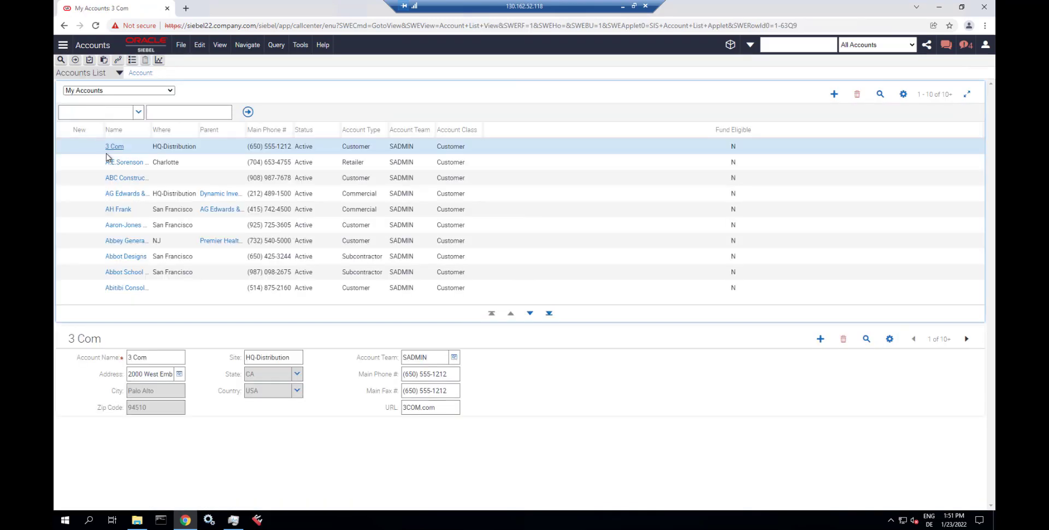
{"action": "left_click", "coordinate": [120, 196]}
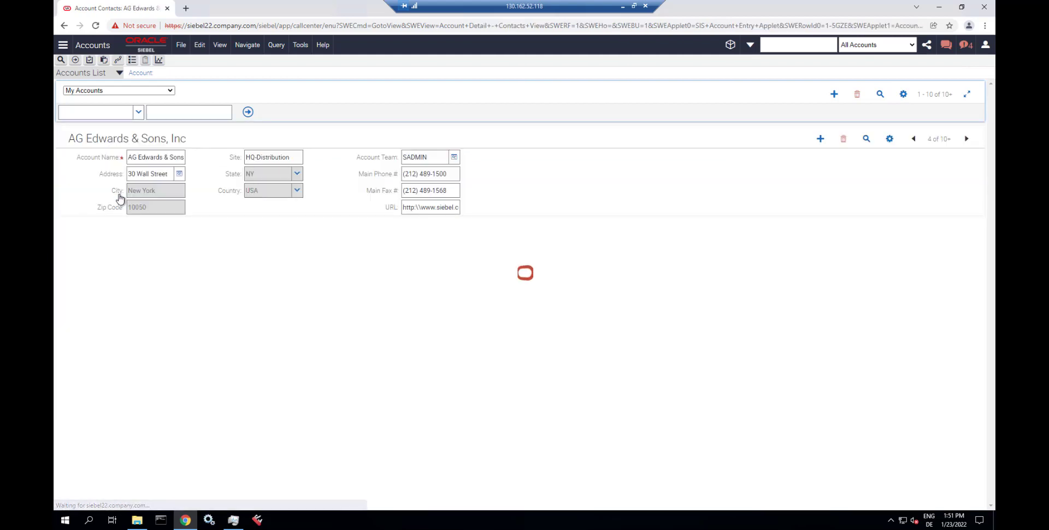
Step: Switch the account's detail view from Contacts to Attachments
{"action": "left_click", "coordinate": [102, 179]}
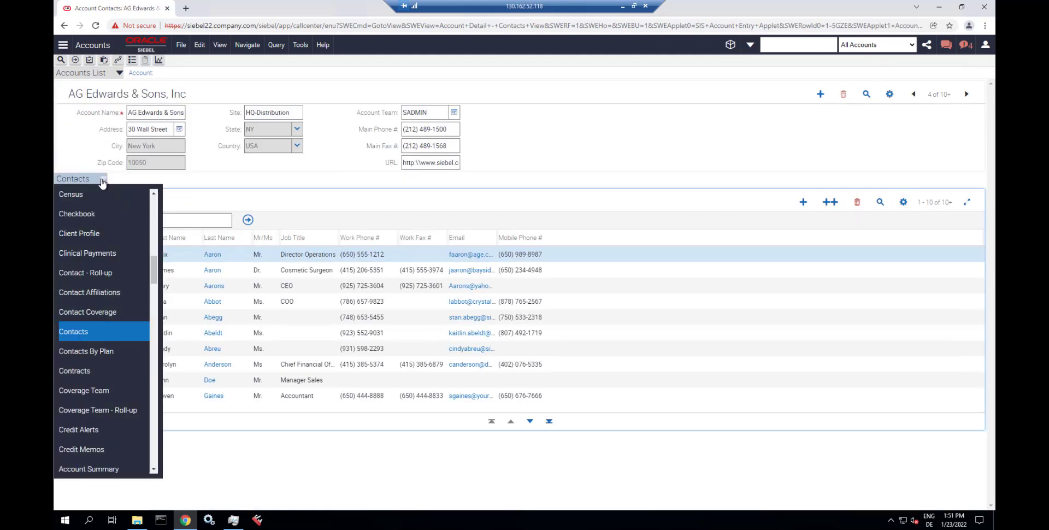
{"action": "scroll", "coordinate": [100, 240], "scroll_direction": "up", "scroll_amount": 5}
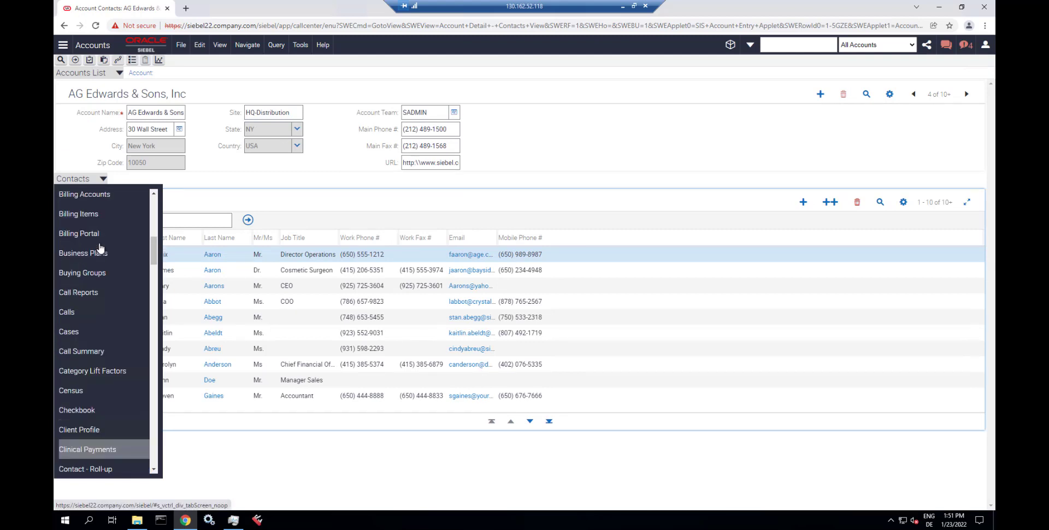
{"action": "left_click", "coordinate": [82, 253]}
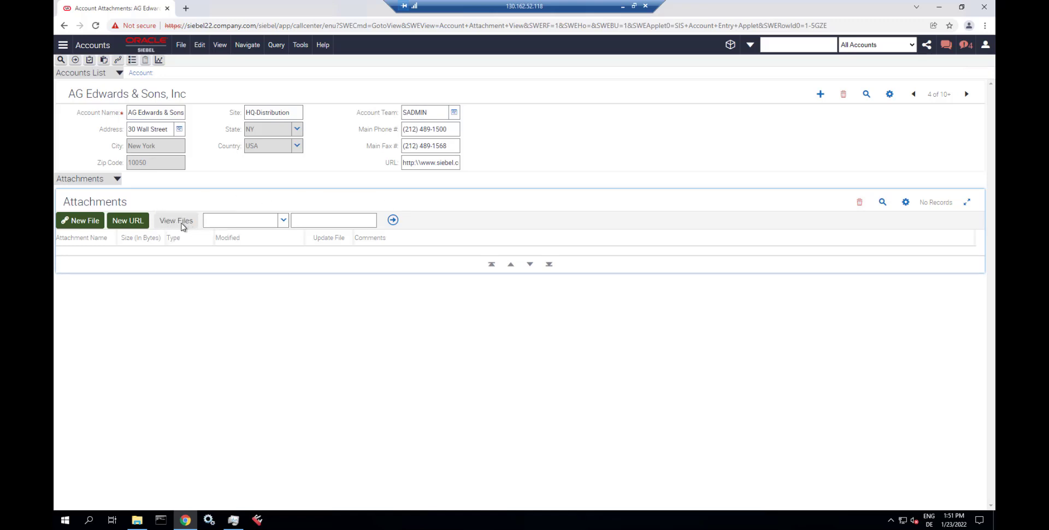
Step: Create a rich text document named test.rtf in the Documents folder and attach it to the account as a new file
{"action": "left_click", "coordinate": [81, 225]}
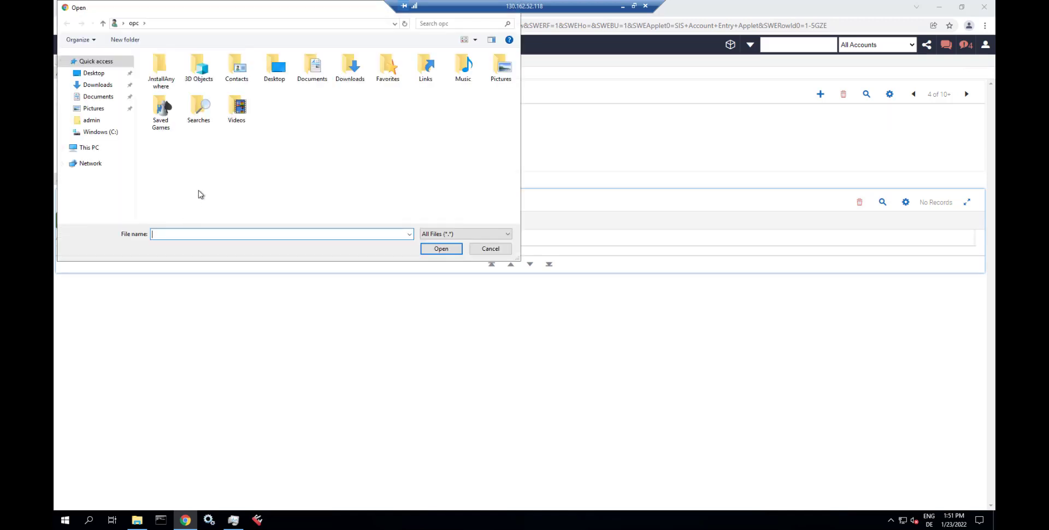
{"action": "left_click", "coordinate": [99, 96]}
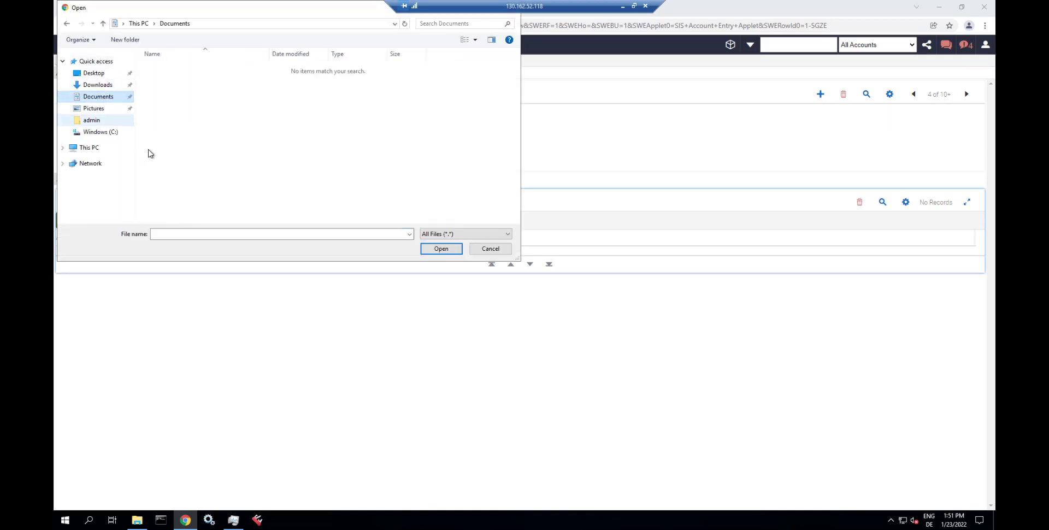
{"action": "right_click", "coordinate": [226, 125]}
{"action": "mouse_move", "coordinate": [290, 230]}
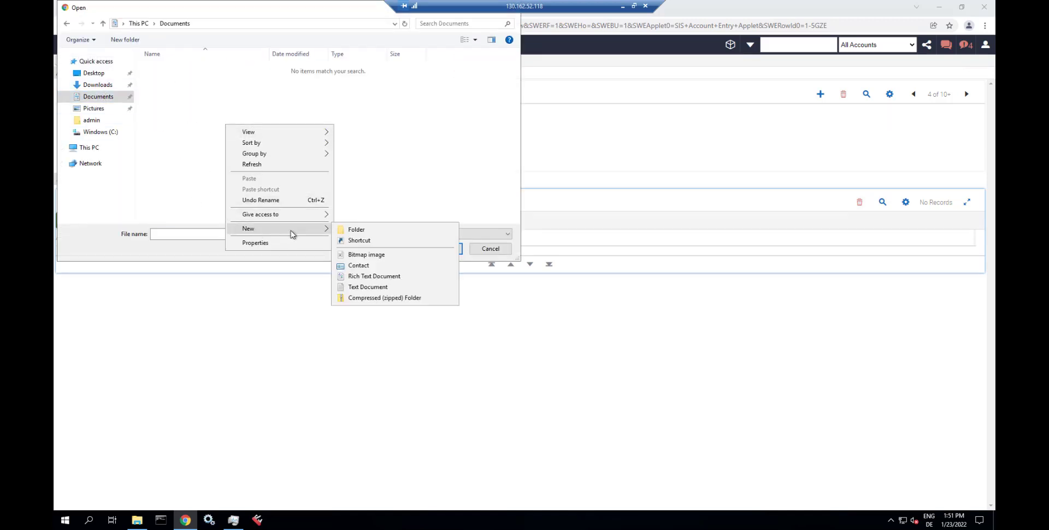
{"action": "left_click", "coordinate": [372, 276]}
{"action": "type", "text": "test.rtf"}
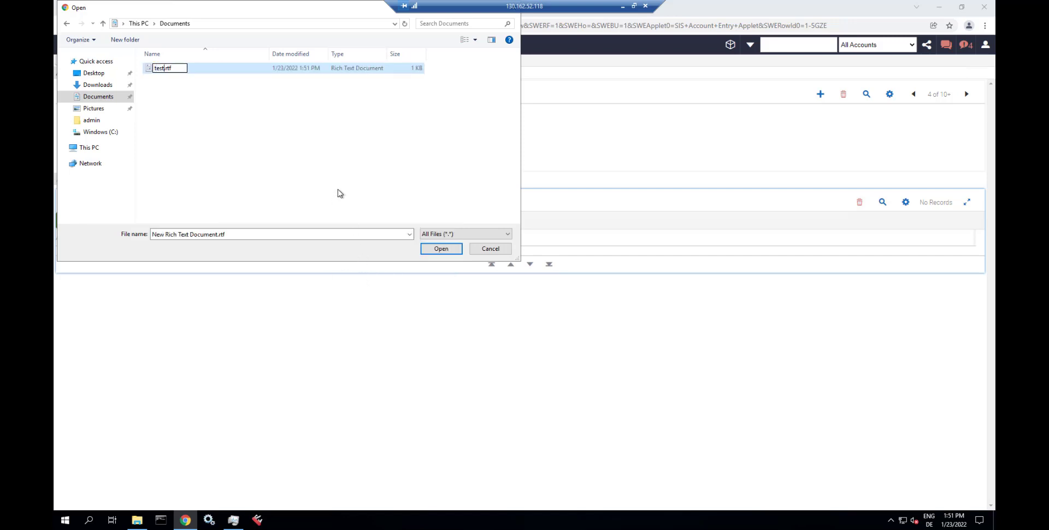
{"action": "left_click", "coordinate": [340, 193]}
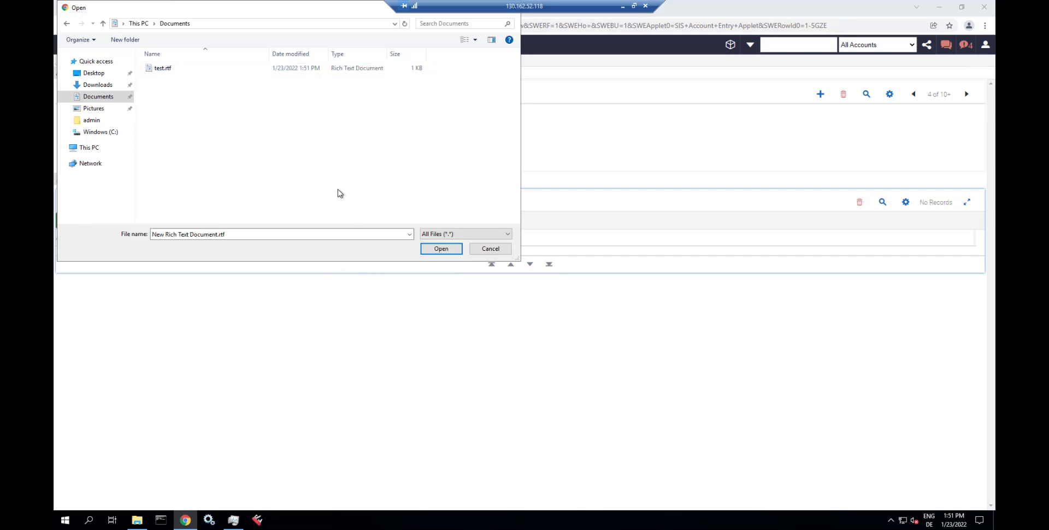
{"action": "left_click", "coordinate": [174, 70]}
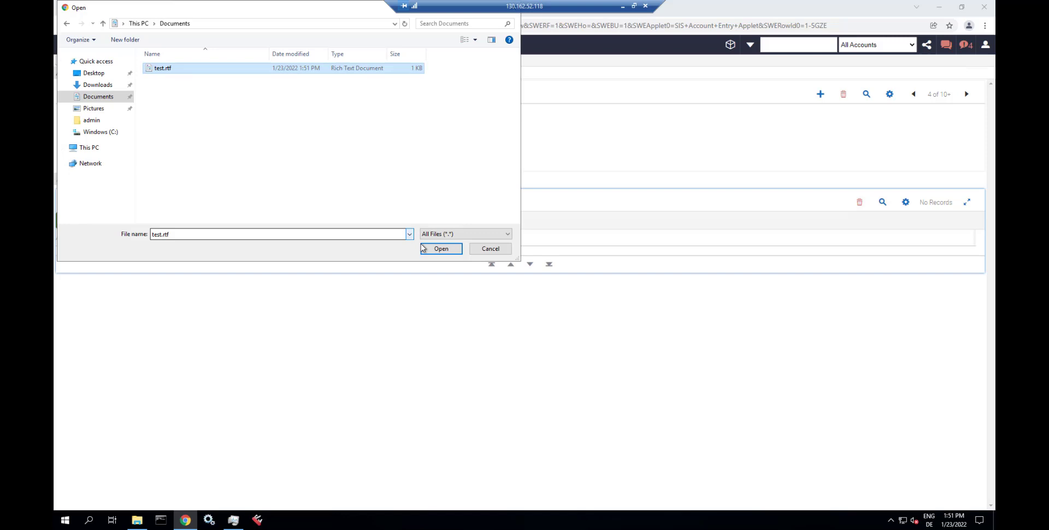
{"action": "left_click", "coordinate": [440, 248]}
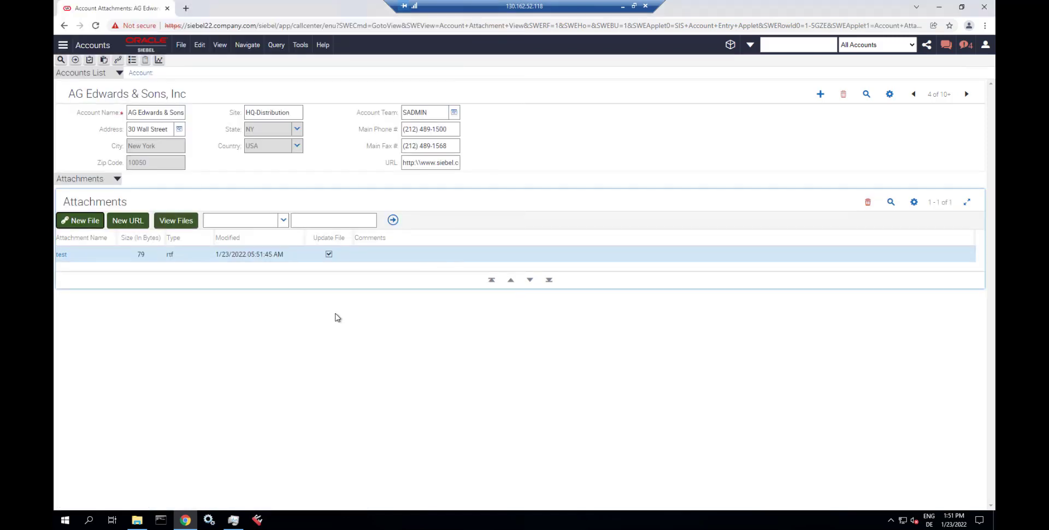
Step: Open the test attachment for direct editing and switch to its WordPad window
{"action": "left_click", "coordinate": [64, 254]}
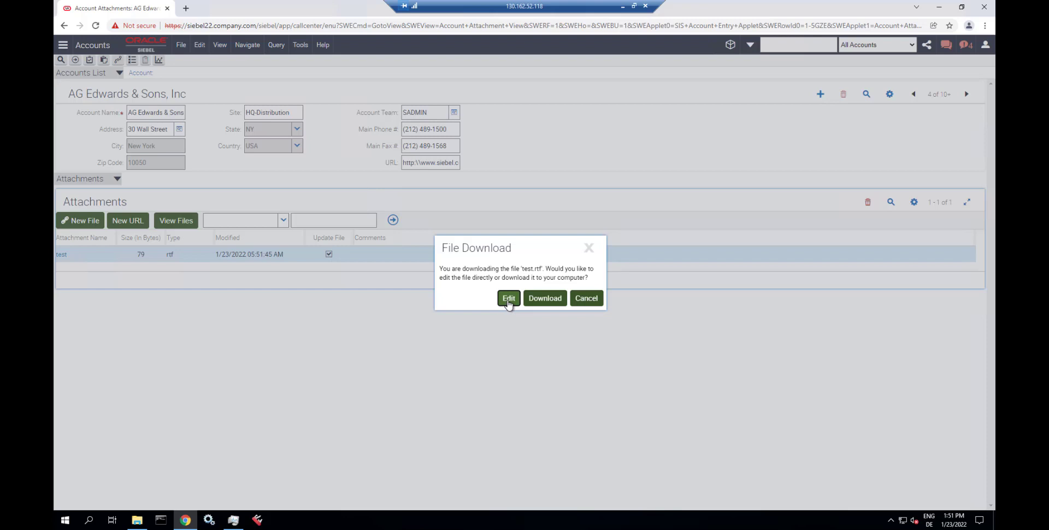
{"action": "left_click", "coordinate": [508, 299]}
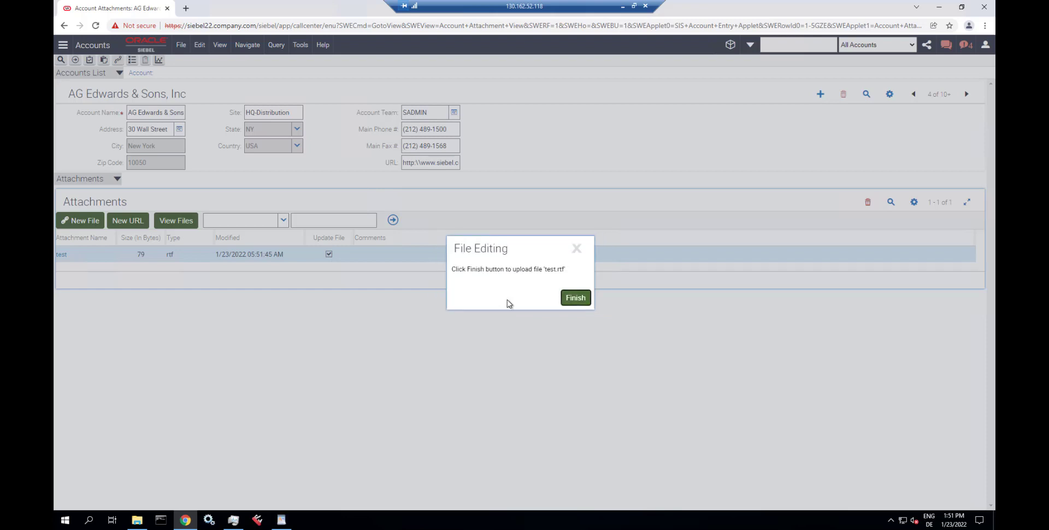
{"action": "left_click", "coordinate": [281, 519]}
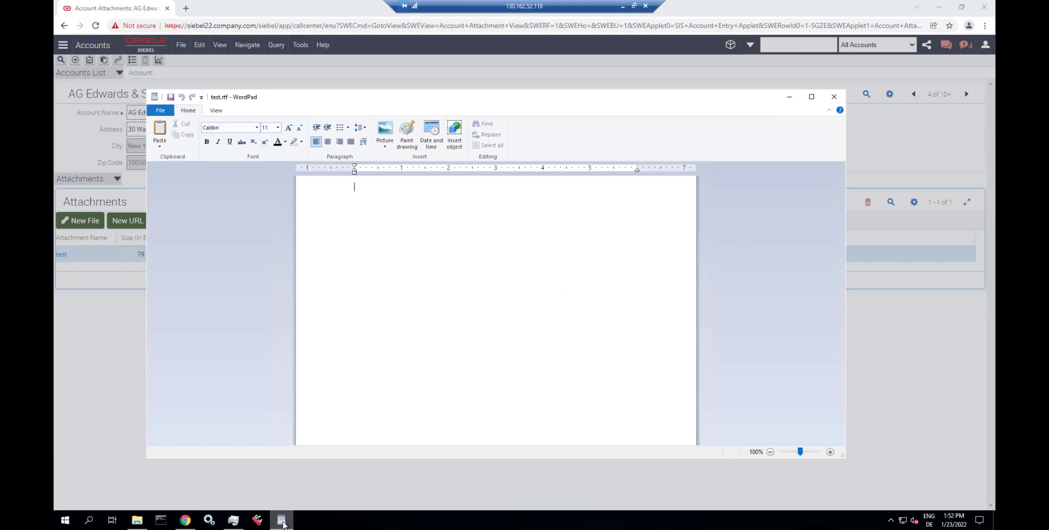
Step: Enter the text "DISA OK" in the test.rtf document
{"action": "type", "text": "d"}
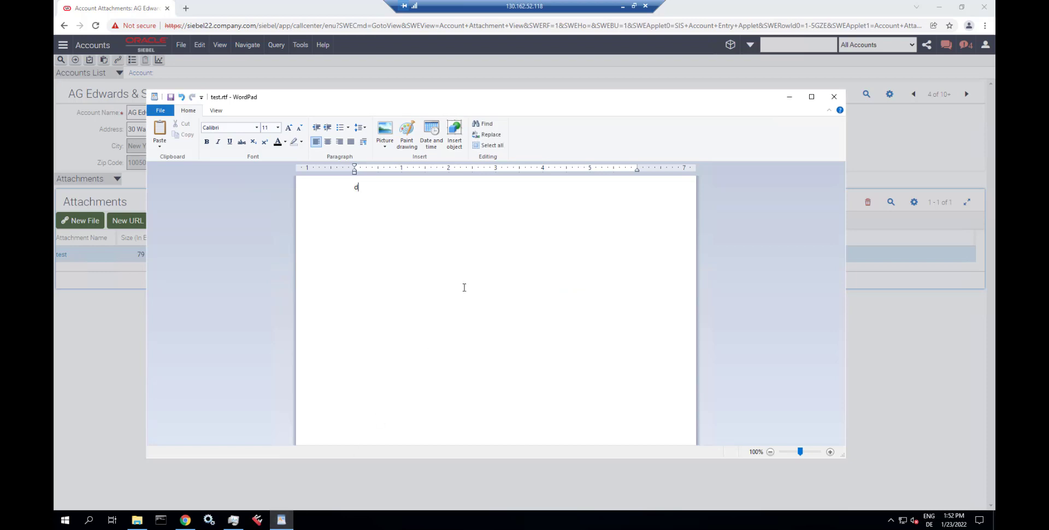
{"action": "type", "text": "isa"}
{"action": "key", "text": "BackSpace"}
{"action": "key", "text": "BackSpace"}
{"action": "key", "text": "BackSpace"}
{"action": "key", "text": "BackSpace"}
{"action": "type", "text": "DISA"}
{"action": "type", "text": "OK"}
Step: Close test.rtf with its changes saved and finish the file editing to upload it back to the account
{"action": "left_click", "coordinate": [834, 96]}
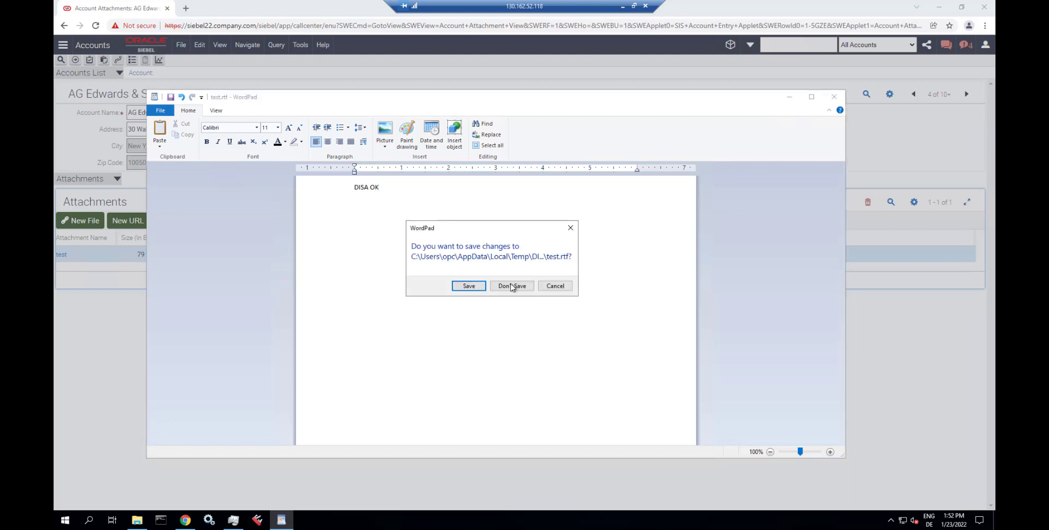
{"action": "left_click", "coordinate": [476, 291]}
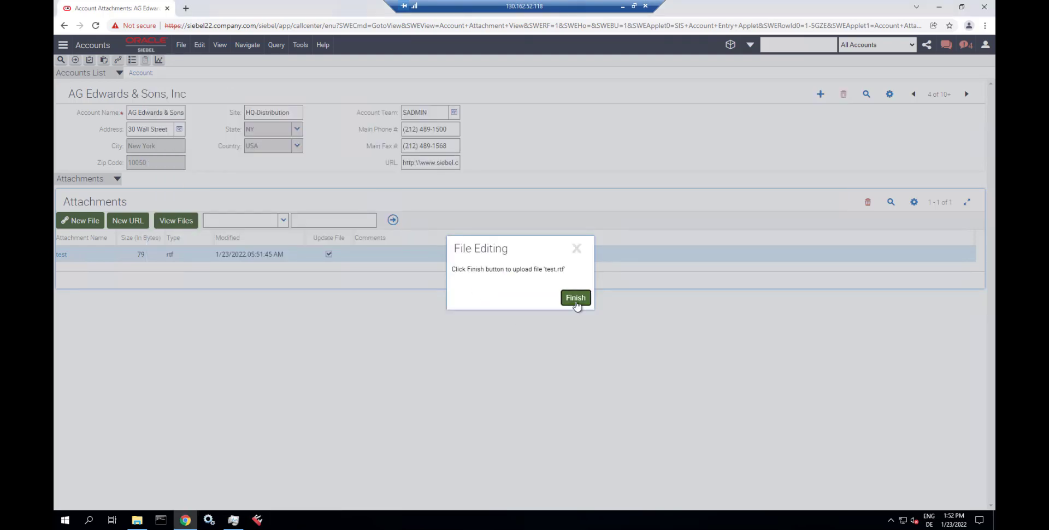
{"action": "left_click", "coordinate": [576, 299]}
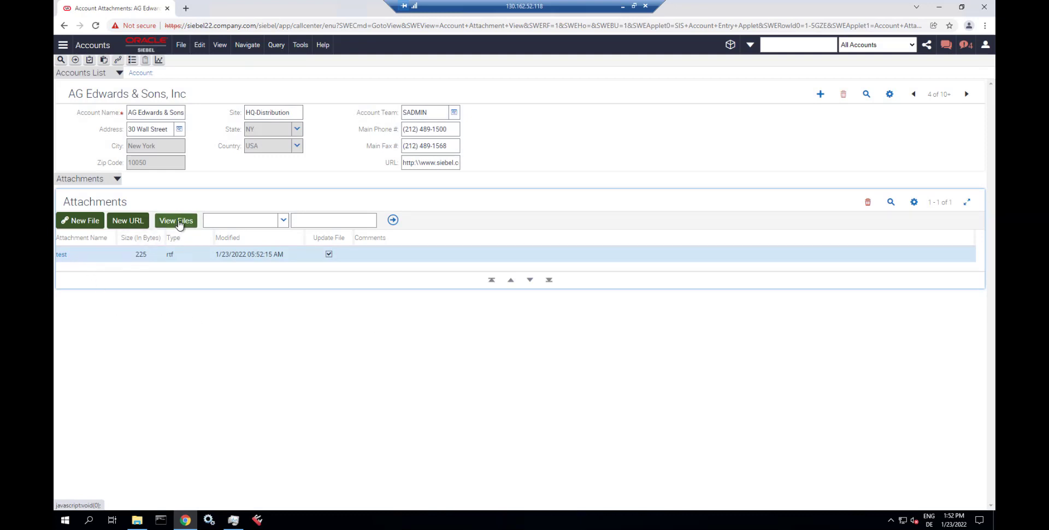
Step: View the uploaded test attachment in WordPad to check its content, and close the document
{"action": "left_click", "coordinate": [179, 223]}
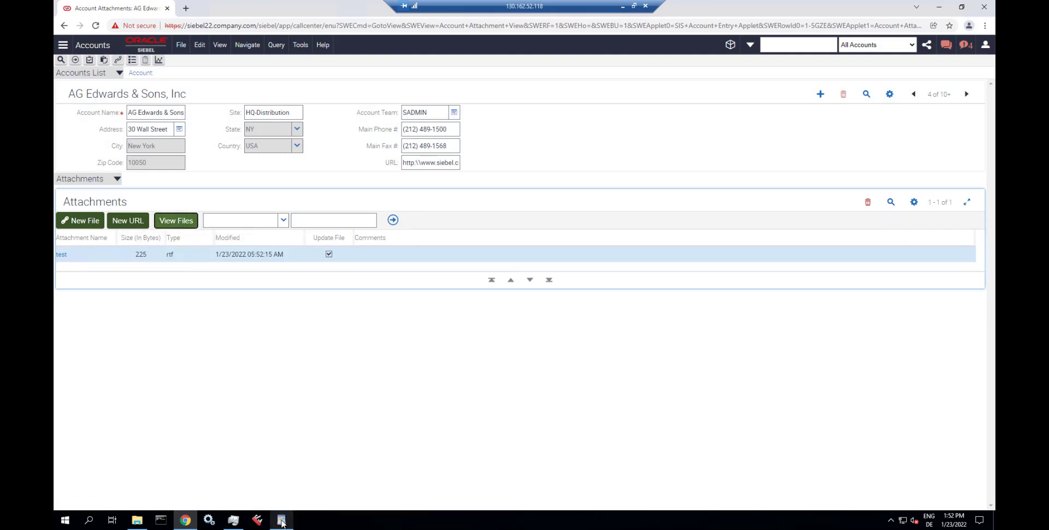
{"action": "left_click", "coordinate": [282, 522]}
{"action": "left_click", "coordinate": [834, 97]}
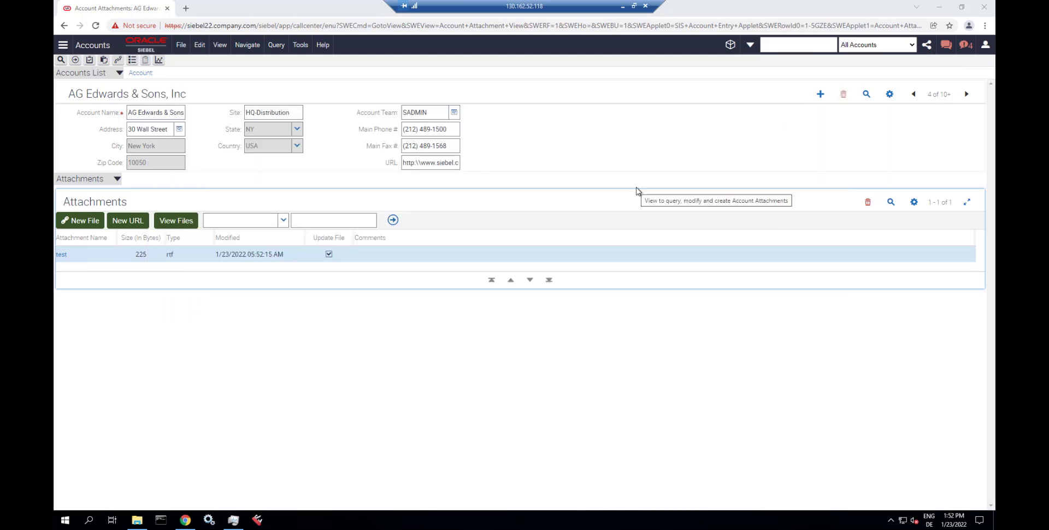
{"action": "left_click", "coordinate": [615, 138]}
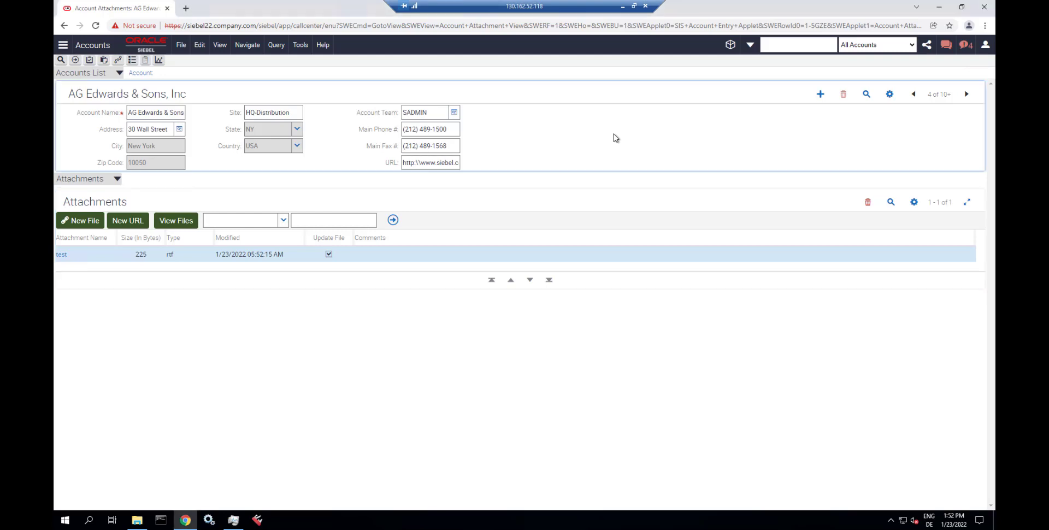
{"action": "left_click", "coordinate": [584, 208]}
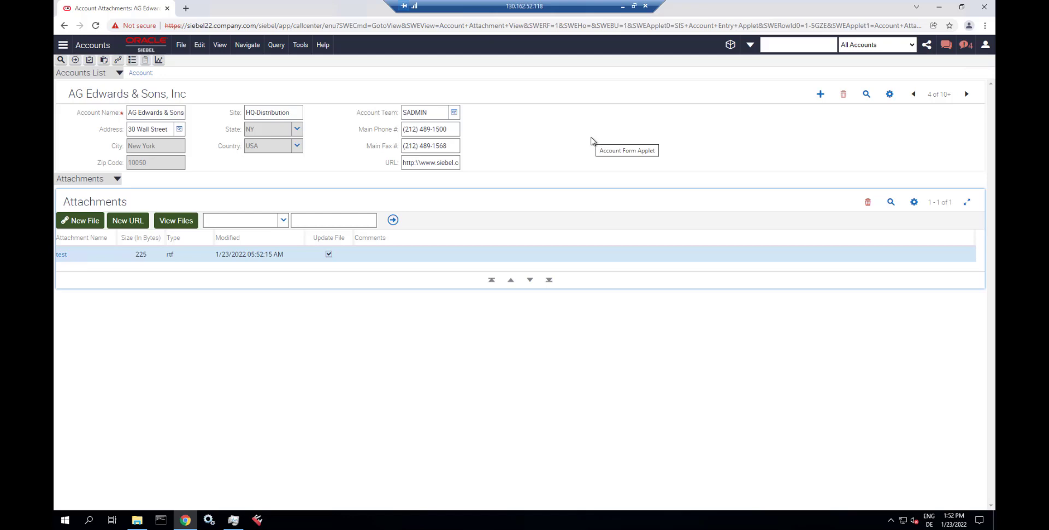
{"action": "left_click", "coordinate": [186, 8]}
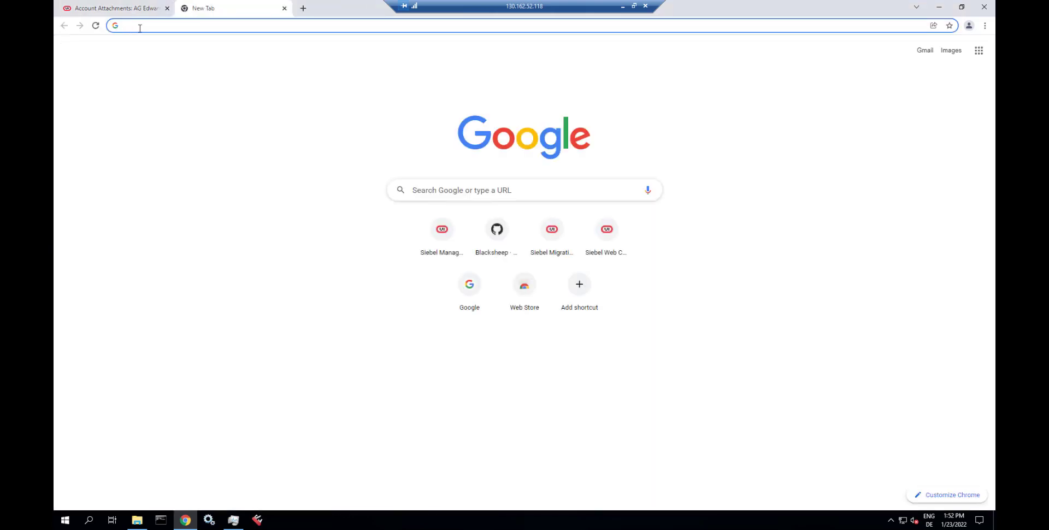
{"action": "left_click", "coordinate": [138, 10]}
{"action": "left_click", "coordinate": [139, 26]}
{"action": "left_click", "coordinate": [167, 26]}
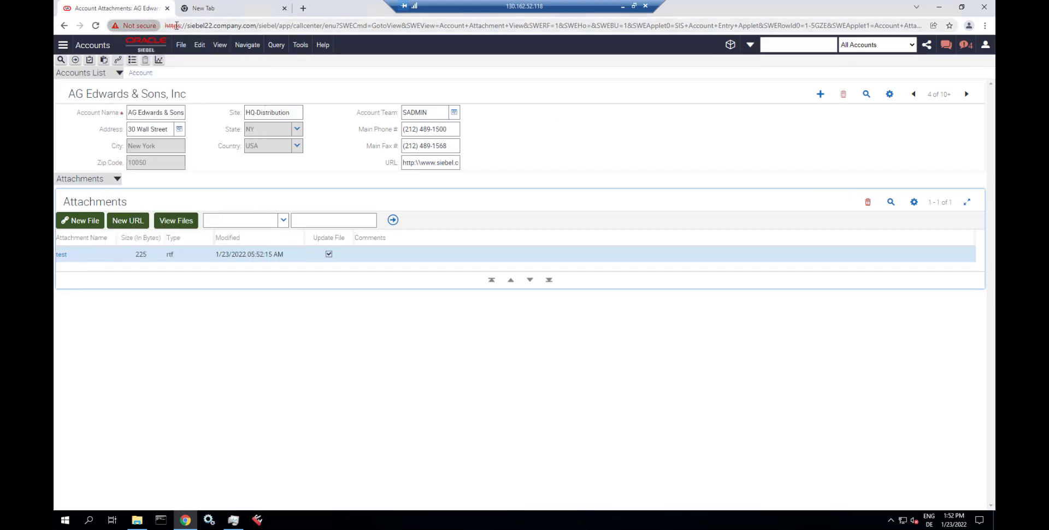
{"action": "left_click", "coordinate": [166, 26]}
{"action": "key", "text": "ctrl+c"}
{"action": "left_click", "coordinate": [167, 26]}
{"action": "key", "text": "ctrl+a"}
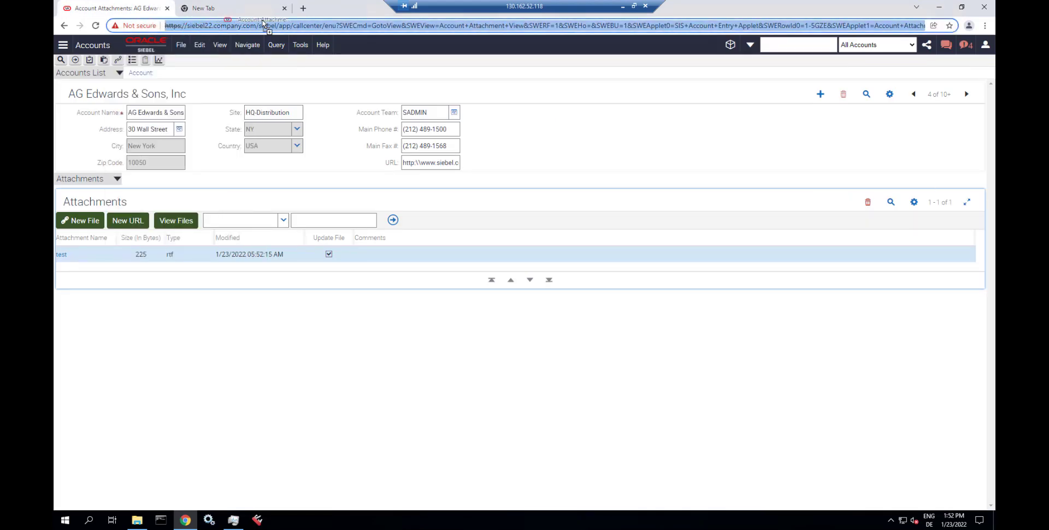
{"action": "key", "text": "ctrl+v"}
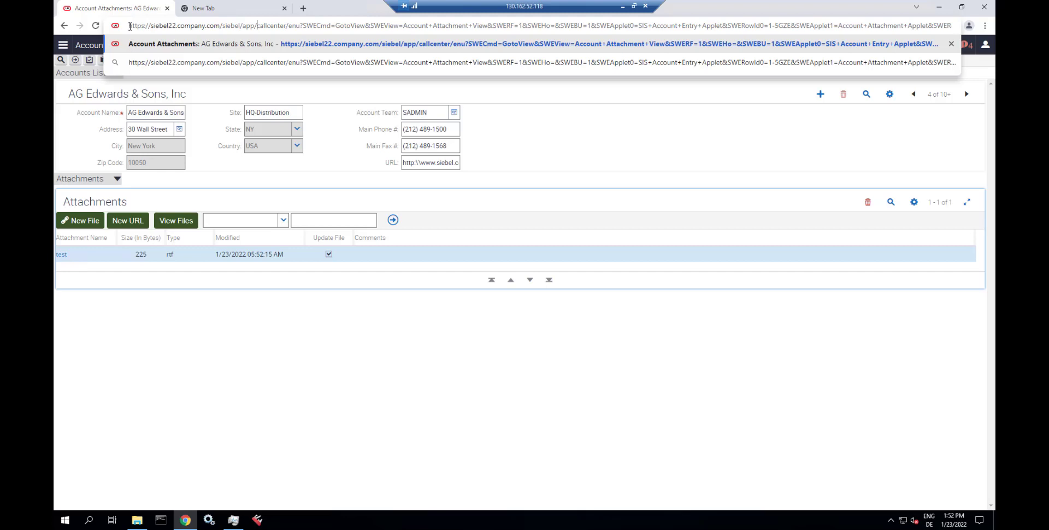
{"action": "left_click_drag", "start_coordinate": [129, 26], "coordinate": [258, 27]}
{"action": "key", "text": "ctrl+c"}
{"action": "left_click", "coordinate": [254, 9]}
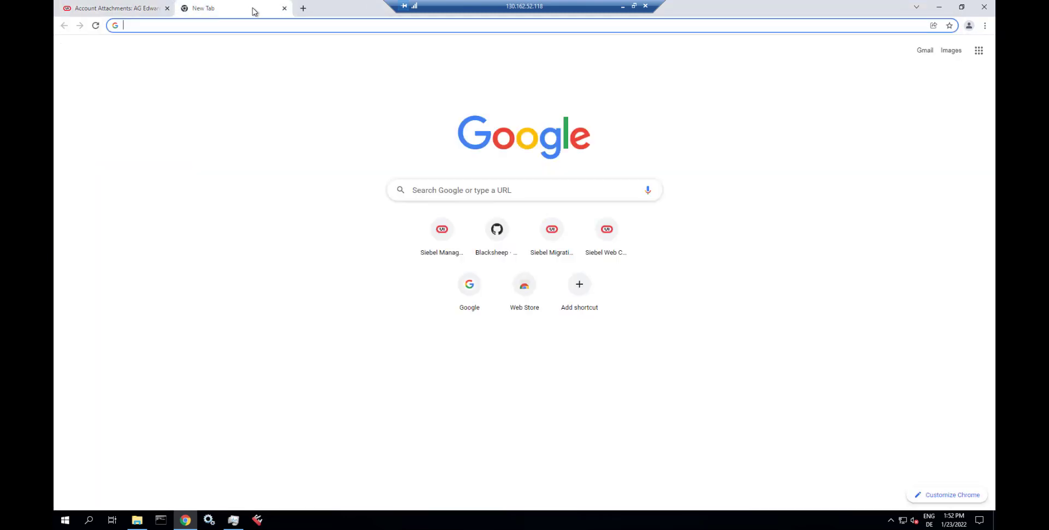
{"action": "key", "text": "ctrl+v"}
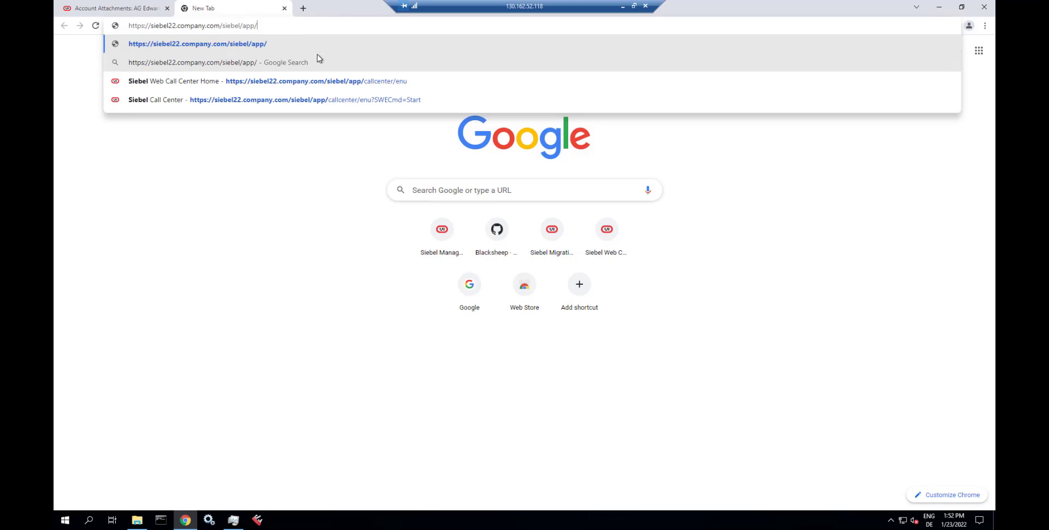
{"action": "type", "text": "webtools/"}
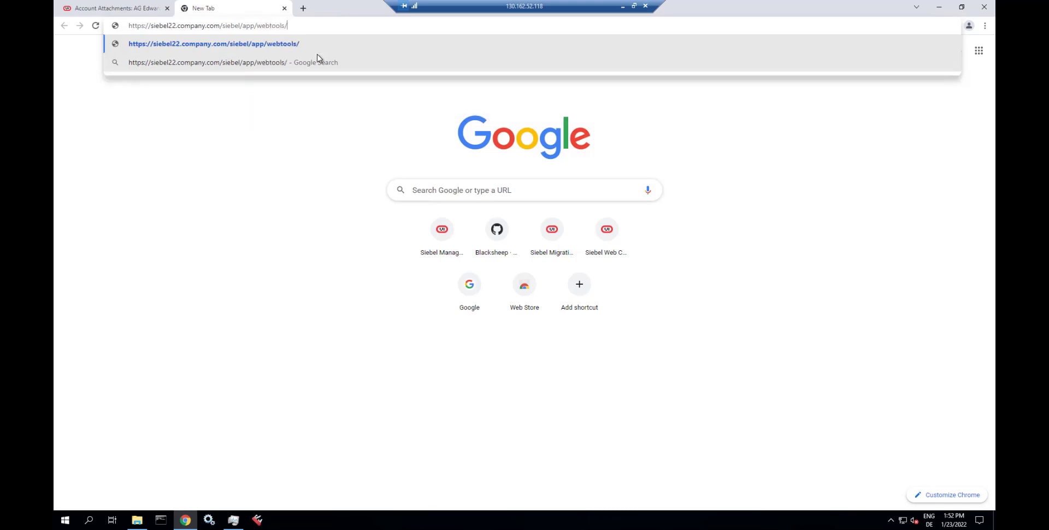
{"action": "key", "text": "Return"}
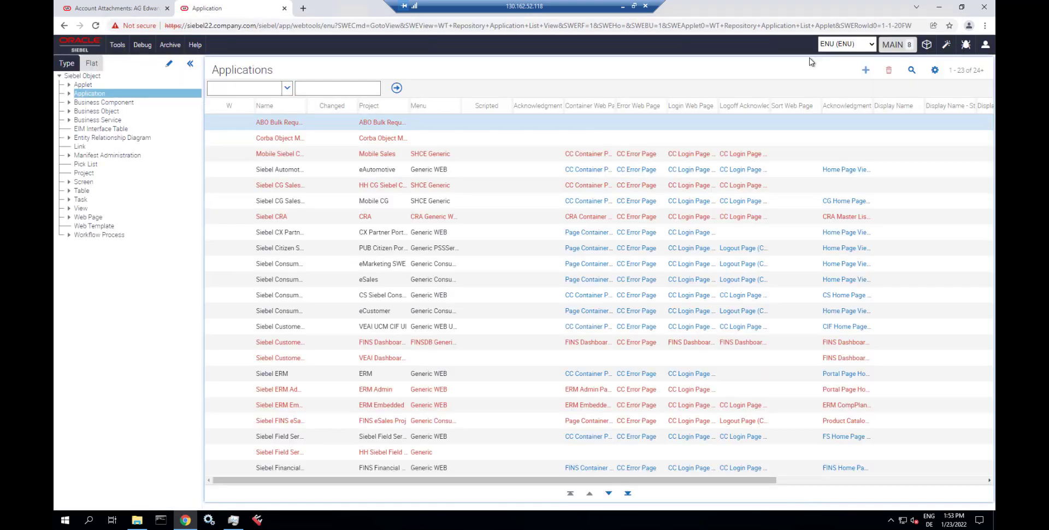
Step: Query the Applications list for names matching *Univ*
{"action": "left_click", "coordinate": [911, 71]}
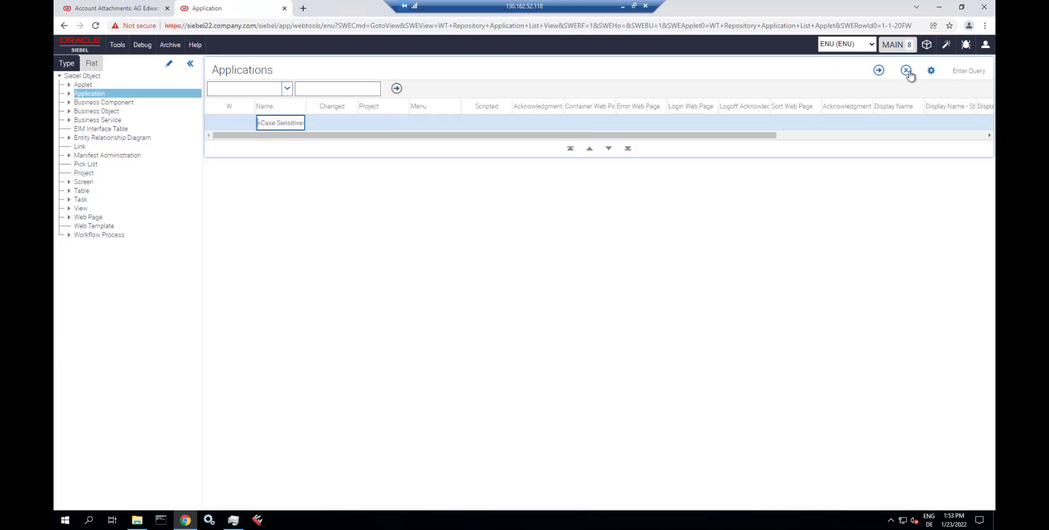
{"action": "type", "text": "*Univ*"}
{"action": "key", "text": "Return"}
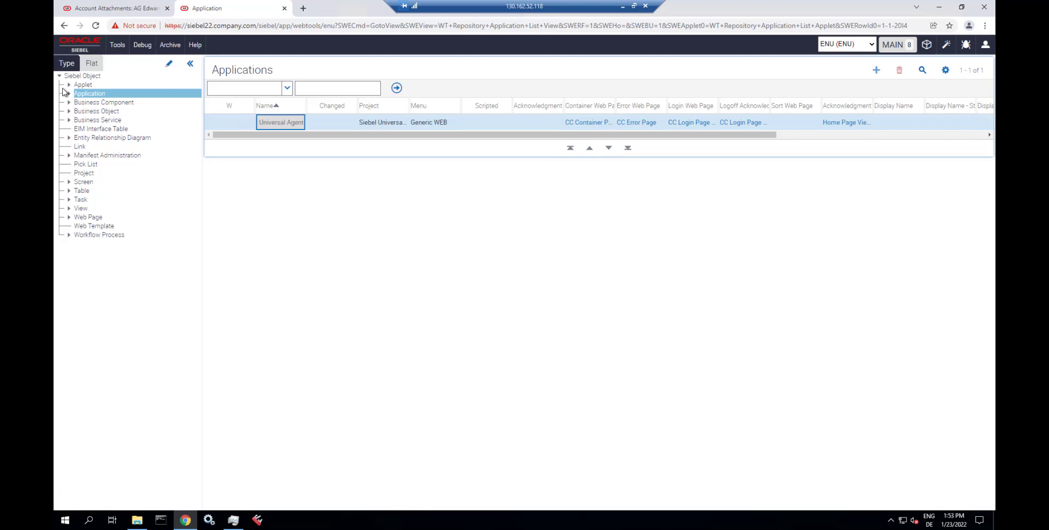
Step: Enable the Application User Prop type under Application in the object tree and apply the change
{"action": "left_click", "coordinate": [69, 94]}
{"action": "left_click", "coordinate": [168, 66]}
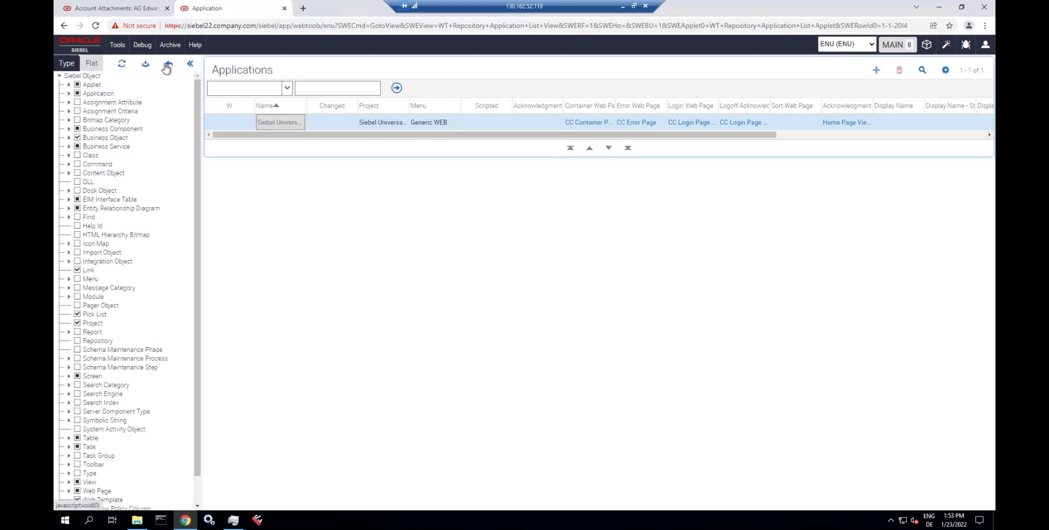
{"action": "left_click", "coordinate": [69, 94]}
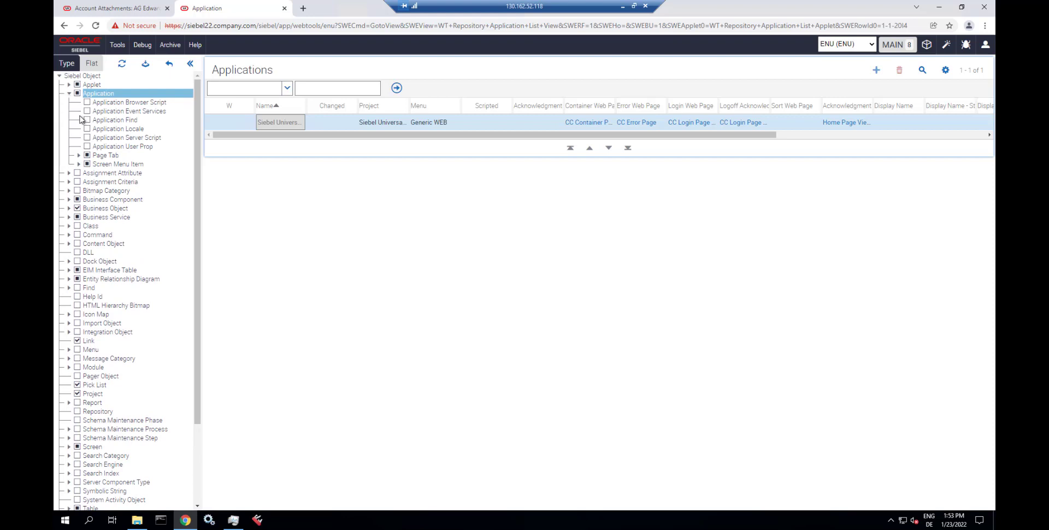
{"action": "left_click", "coordinate": [87, 147]}
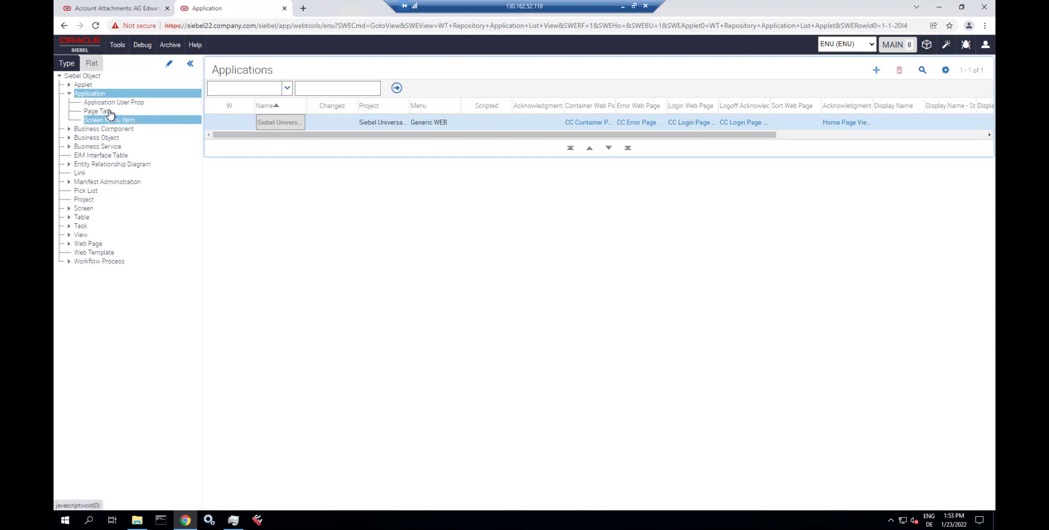
Step: Show the application's user properties, widen their Name column, and find and select the FileDownloadSave property
{"action": "left_click", "coordinate": [112, 103]}
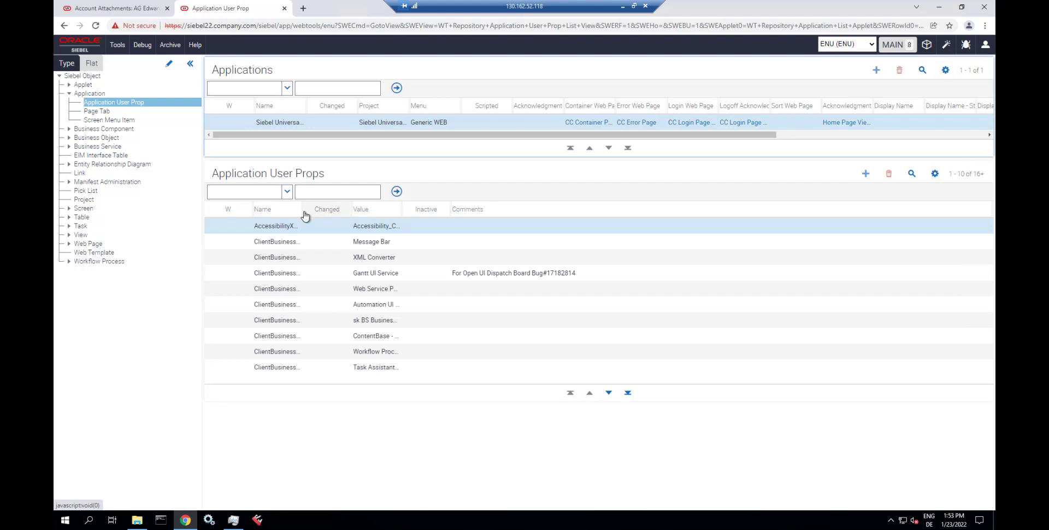
{"action": "left_click_drag", "start_coordinate": [302, 210], "coordinate": [409, 207]}
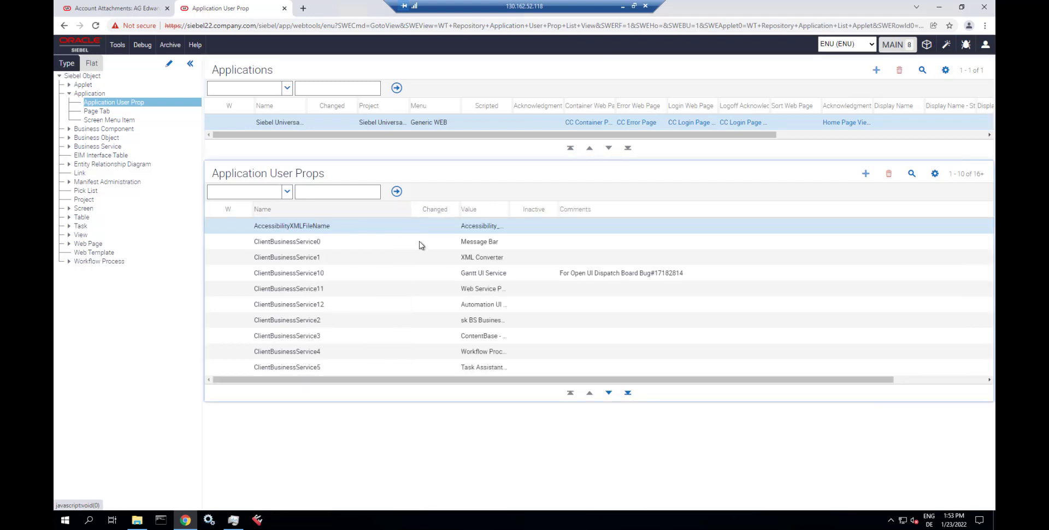
{"action": "left_click", "coordinate": [609, 394]}
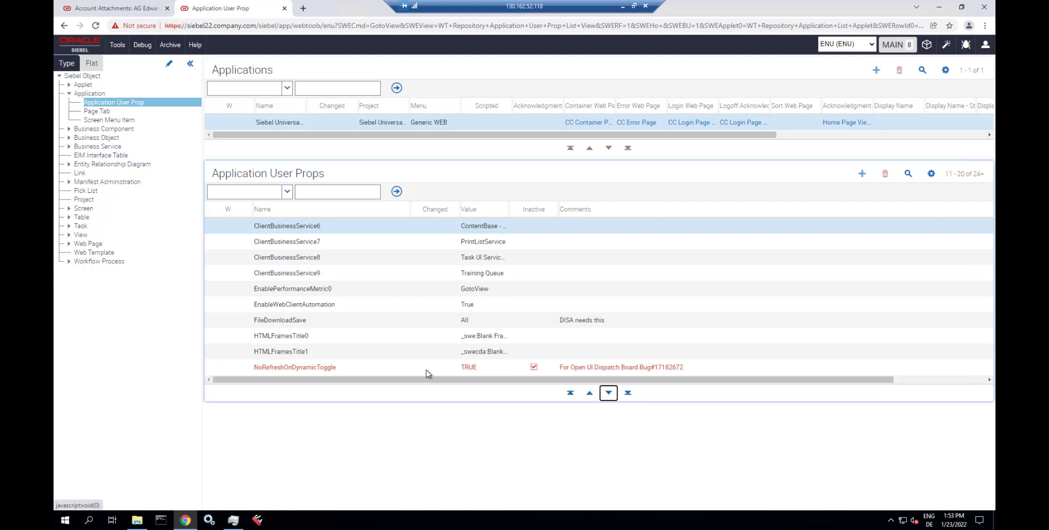
{"action": "left_click", "coordinate": [326, 322]}
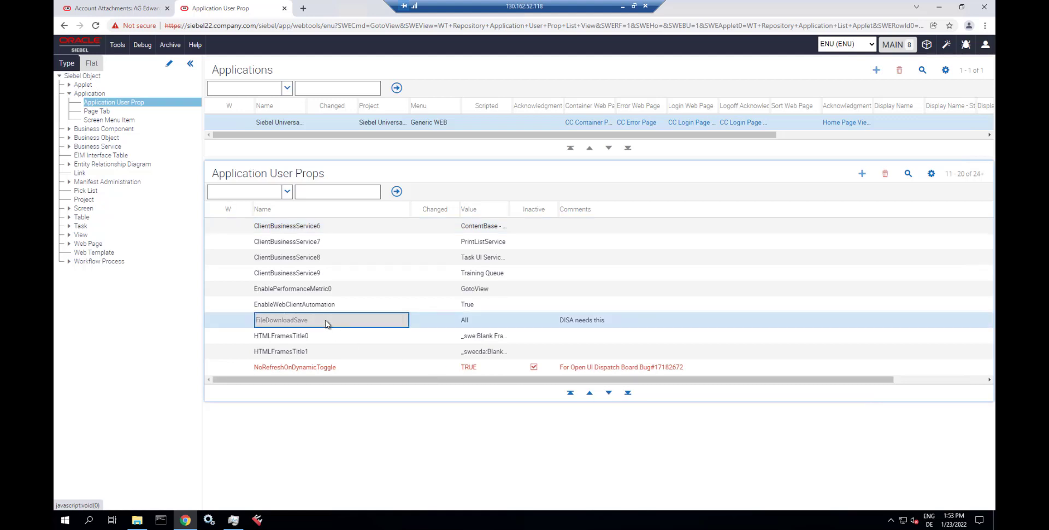